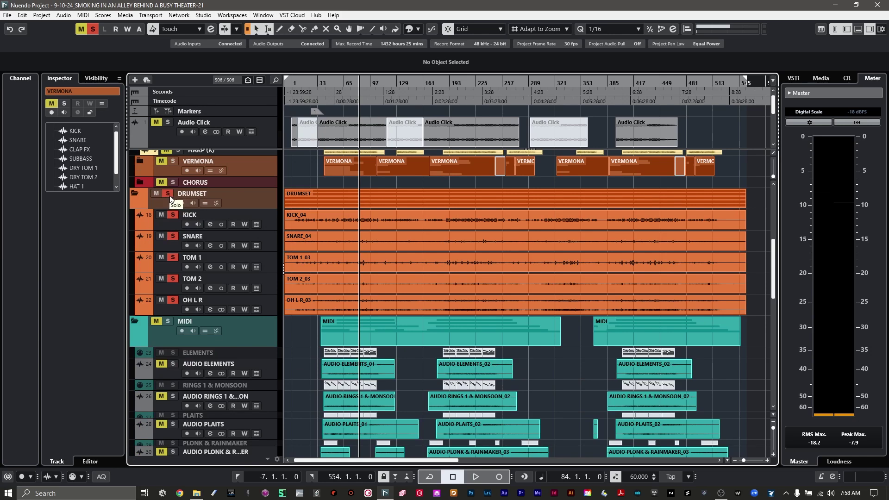
- Solo only the KICK track within the DRUMSET folder and play it back from bar 84
{"action": "left_click", "coordinate": [173, 237]}
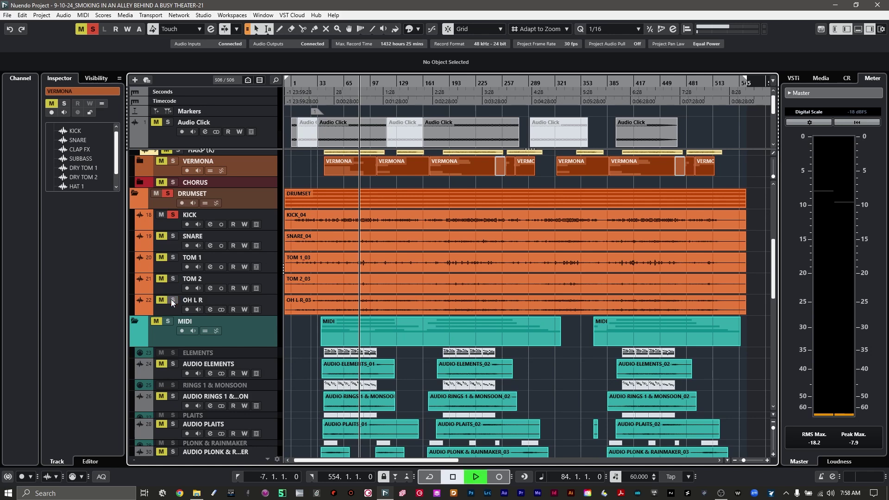
{"action": "key", "text": "space"}
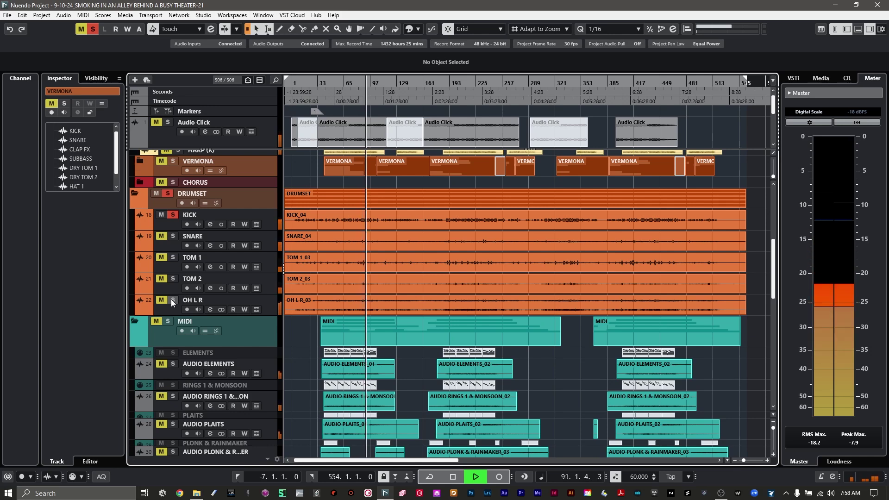
{"action": "key", "text": "space"}
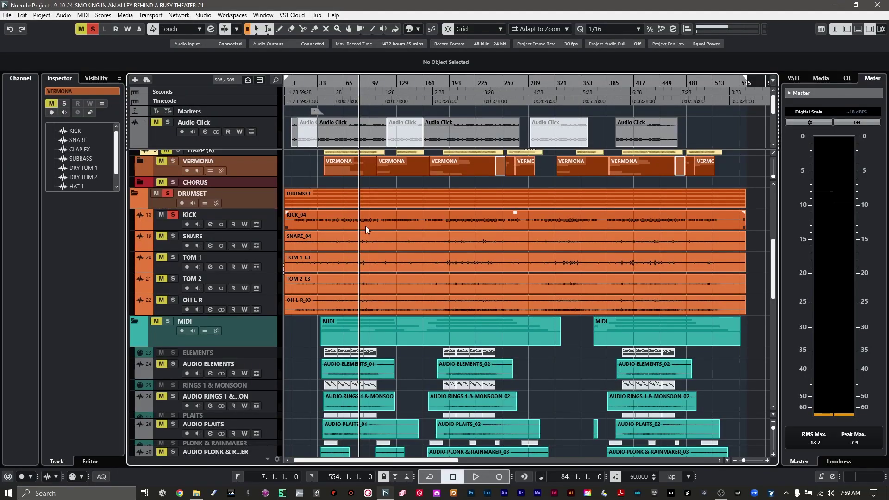
- Open the KICK_04 audio event in the Sample Editor and bring its window into full view
{"action": "double_click", "coordinate": [365, 226]}
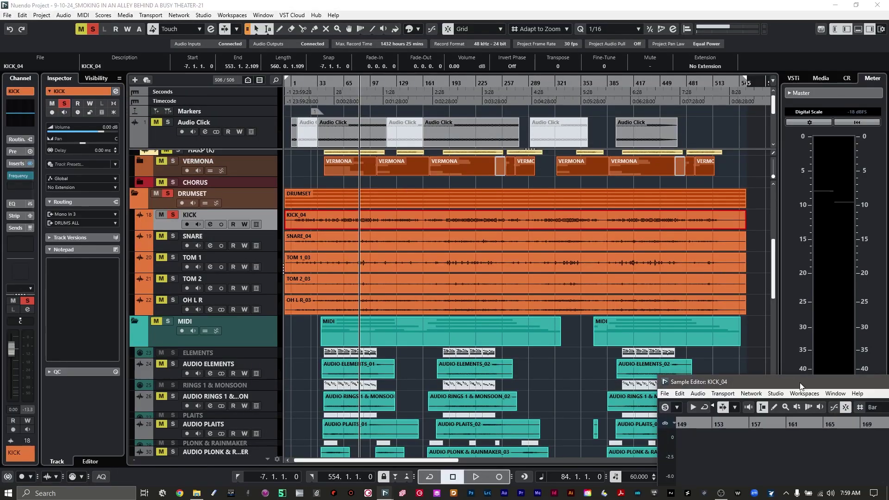
{"action": "left_click_drag", "start_coordinate": [799, 386], "coordinate": [354, 58]}
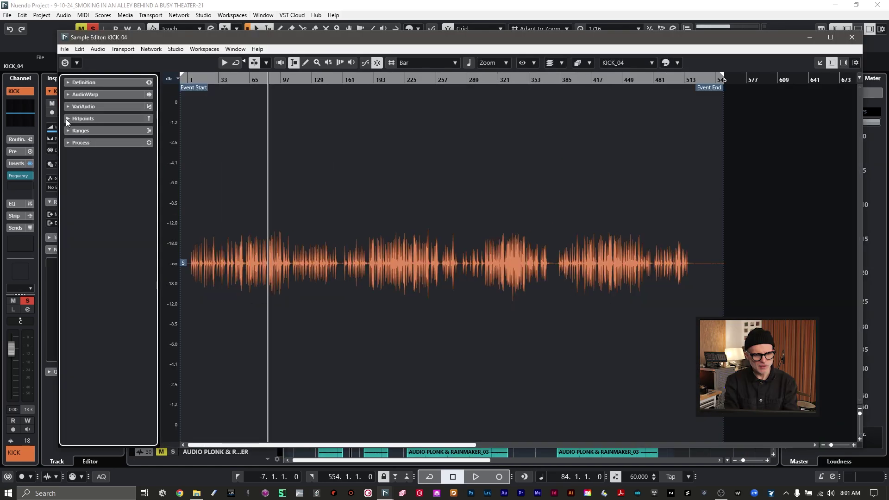
- Enable hitpoint editing for KICK_04 and raise the hitpoint threshold to 25%
{"action": "left_click", "coordinate": [66, 118]}
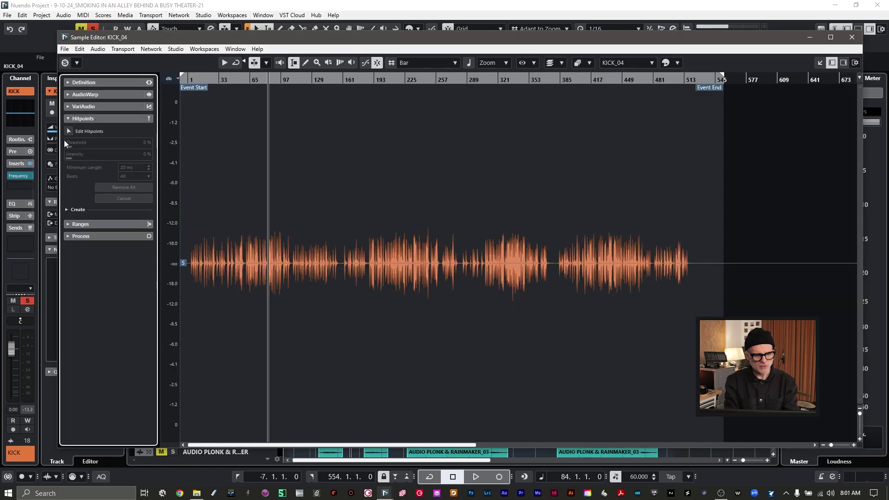
{"action": "left_click", "coordinate": [68, 132]}
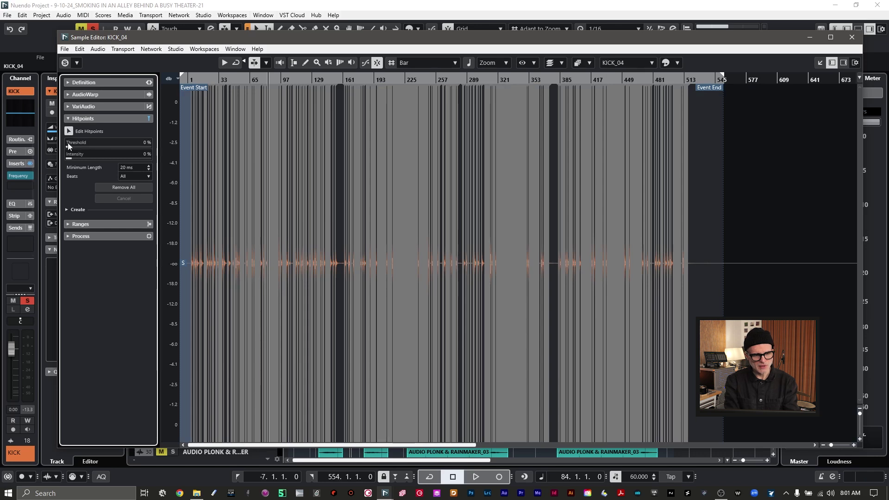
{"action": "left_click_drag", "start_coordinate": [68, 148], "coordinate": [77, 152]}
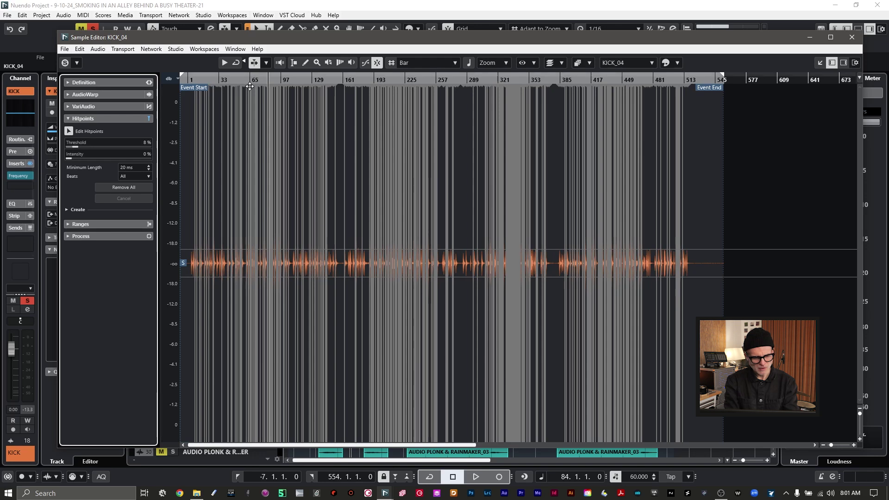
{"action": "left_click_drag", "start_coordinate": [74, 148], "coordinate": [88, 147]}
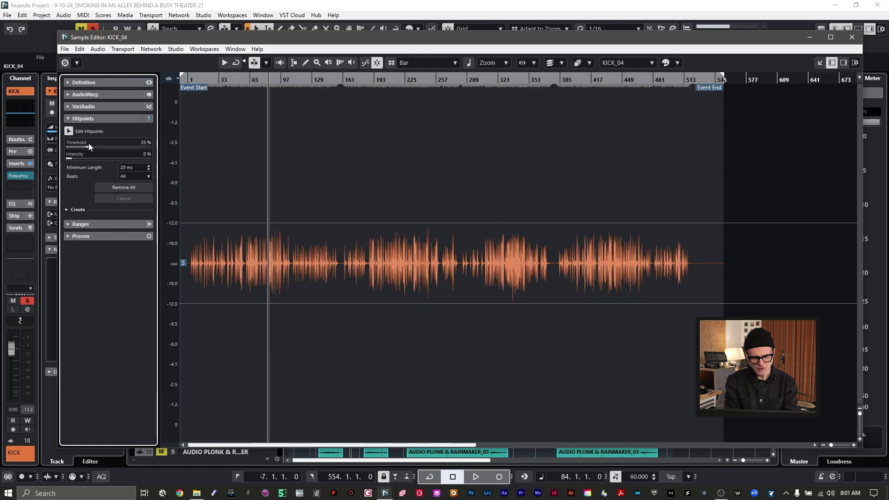
- Audition the kick recording around bars 53 and 84 to inspect its individual hits
{"action": "key", "text": "g"}
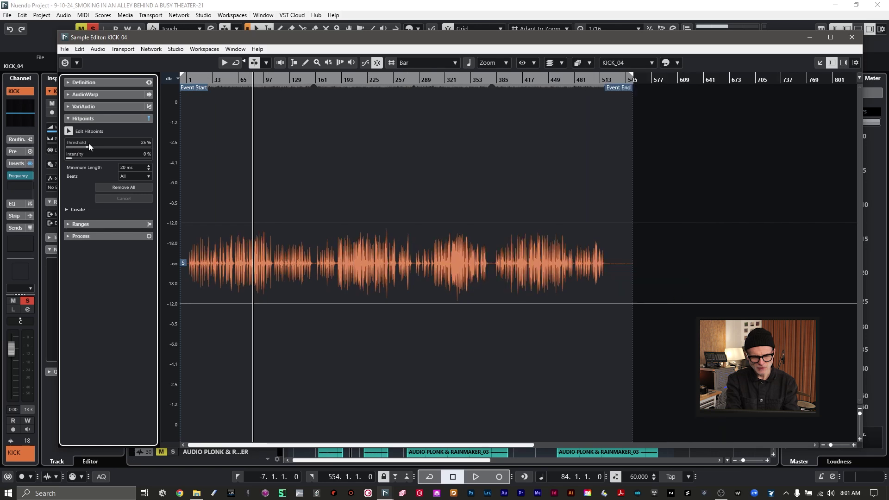
{"action": "key", "text": "h"}
{"action": "key", "text": "h"}
{"action": "key", "text": "h"}
{"action": "key", "text": "h"}
{"action": "key", "text": "h"}
{"action": "key", "text": "h"}
{"action": "key", "text": "h"}
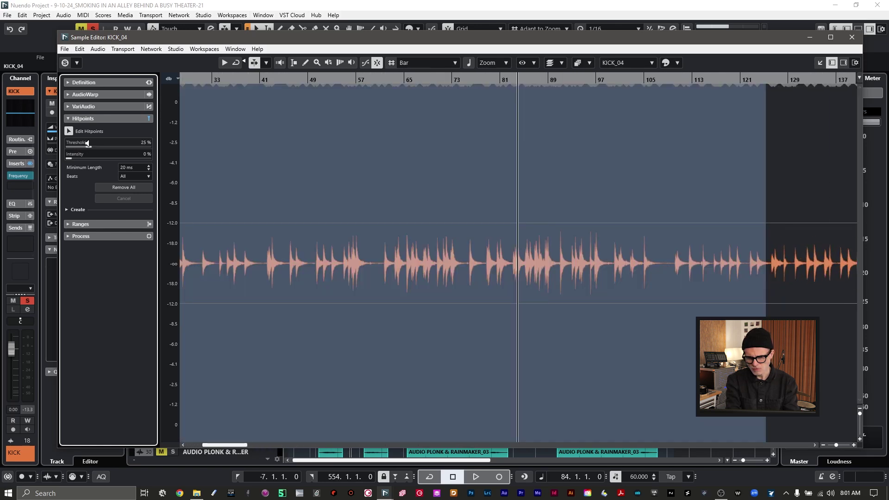
{"action": "key", "text": "h"}
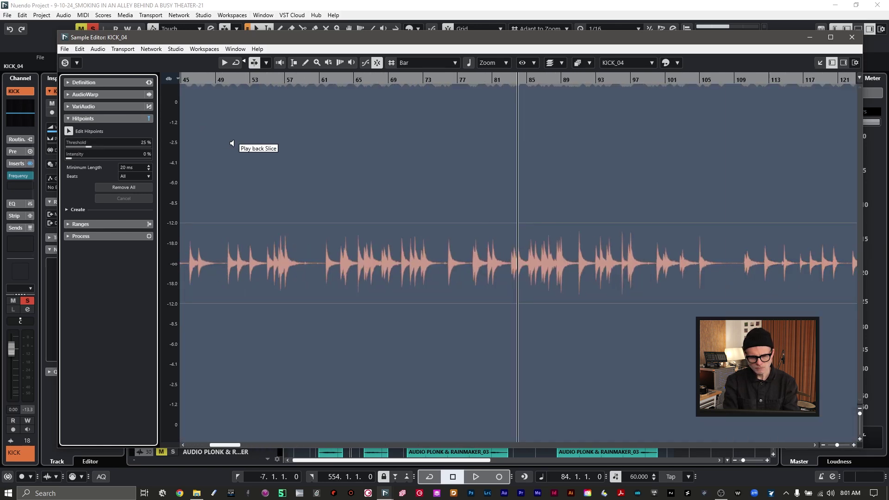
{"action": "left_click", "coordinate": [244, 150]}
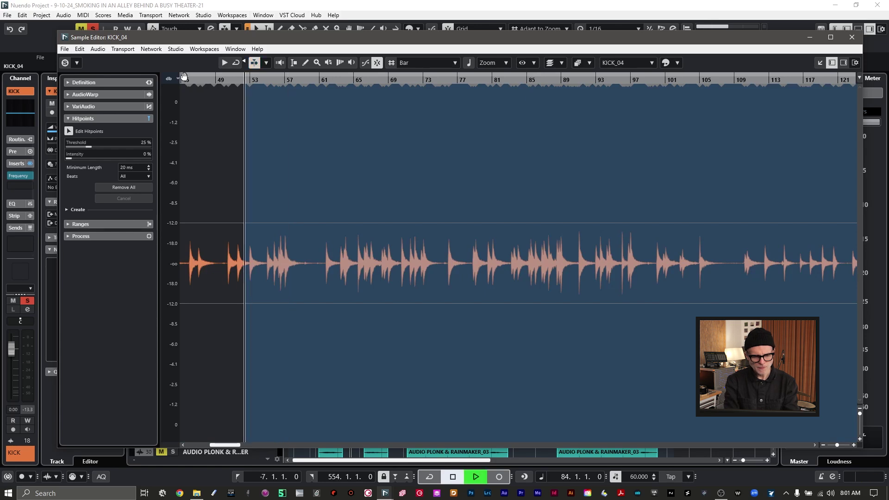
{"action": "key", "text": "space"}
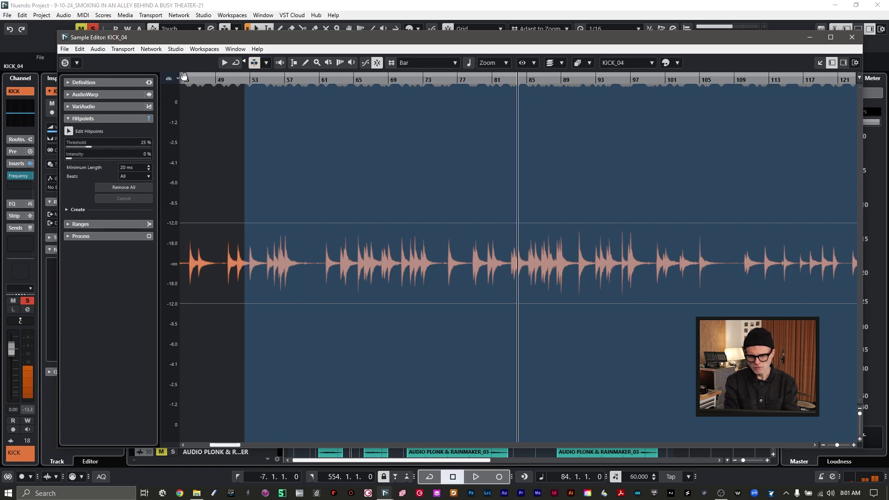
{"action": "key", "text": "space"}
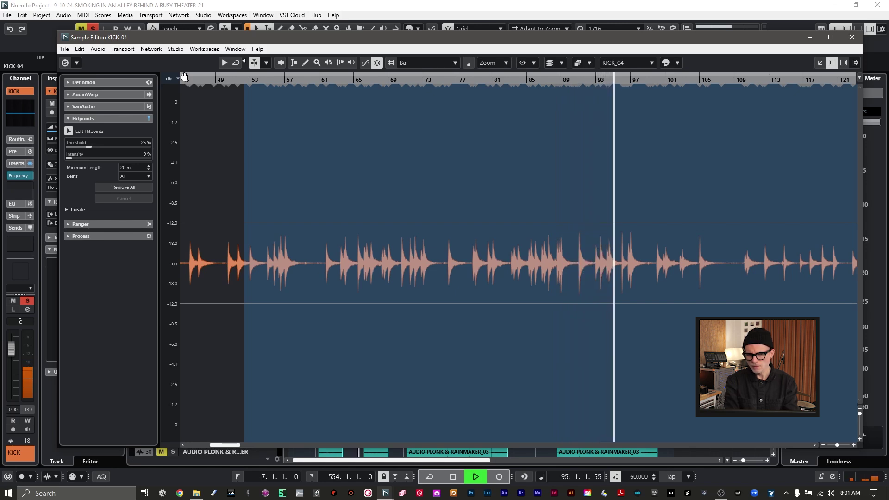
{"action": "key", "text": "space"}
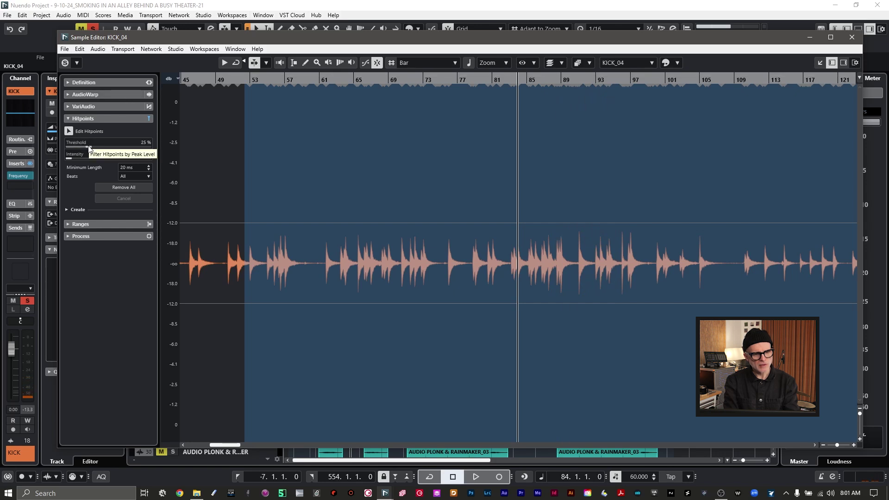
- Lower the hitpoint threshold to 5%, playing the kick from bars 50 and 110 to check the detected hits
{"action": "left_click_drag", "start_coordinate": [88, 146], "coordinate": [82, 147]}
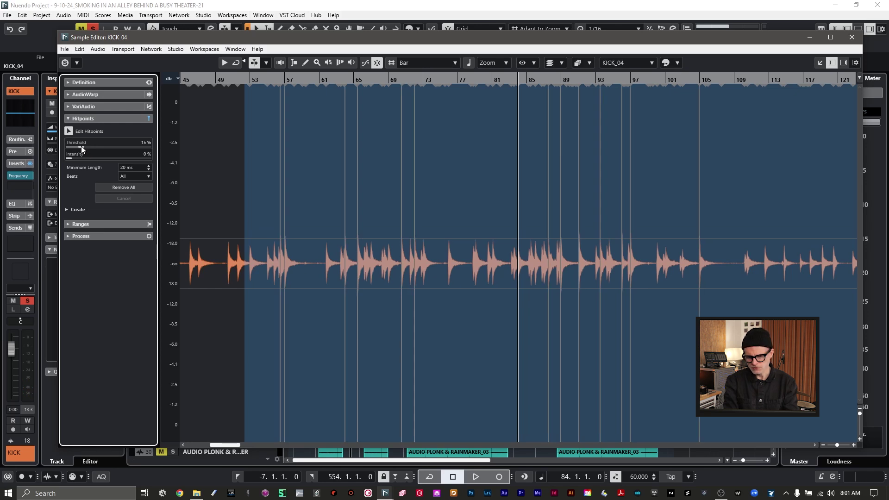
{"action": "left_click_drag", "start_coordinate": [81, 149], "coordinate": [80, 152]}
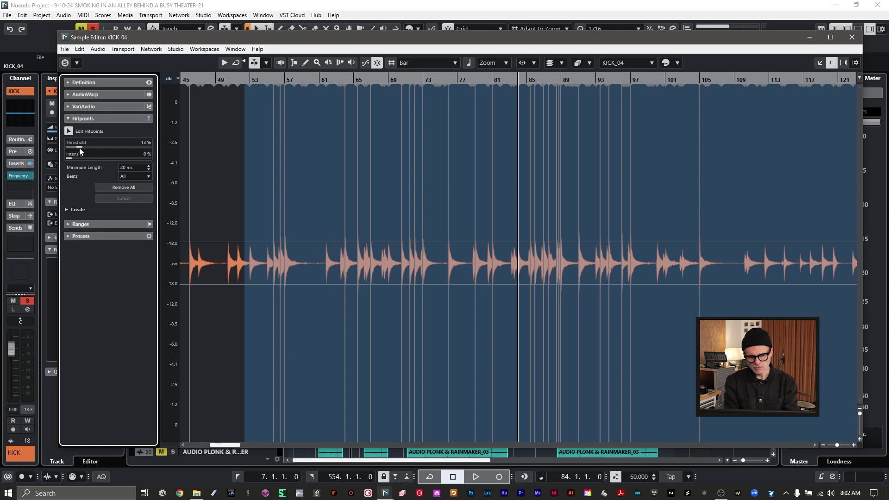
{"action": "key", "text": "space"}
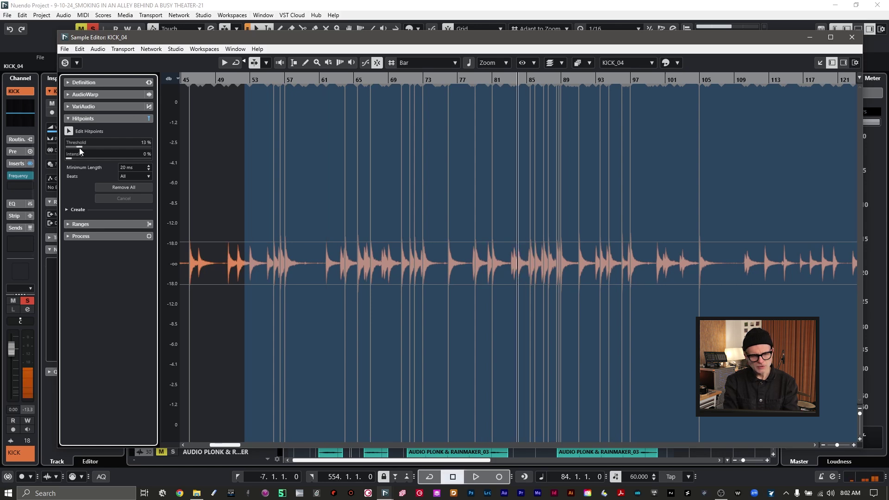
{"action": "left_click", "coordinate": [223, 80]}
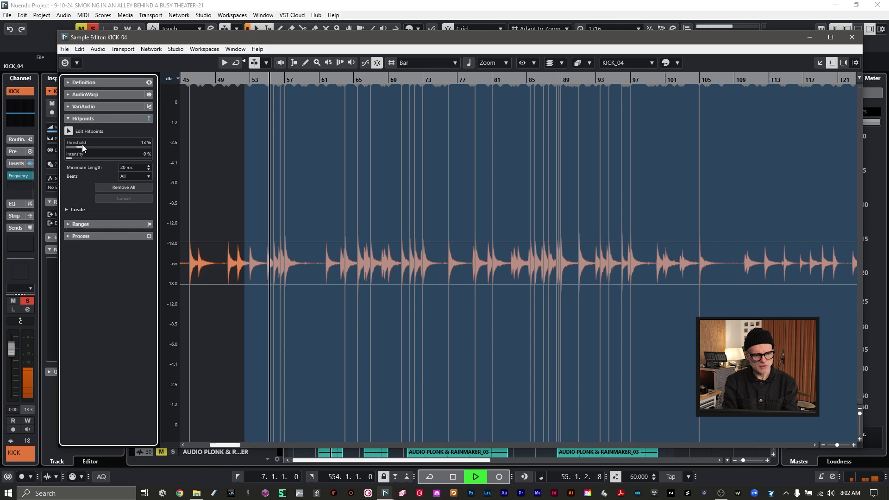
{"action": "left_click_drag", "start_coordinate": [77, 148], "coordinate": [74, 152]}
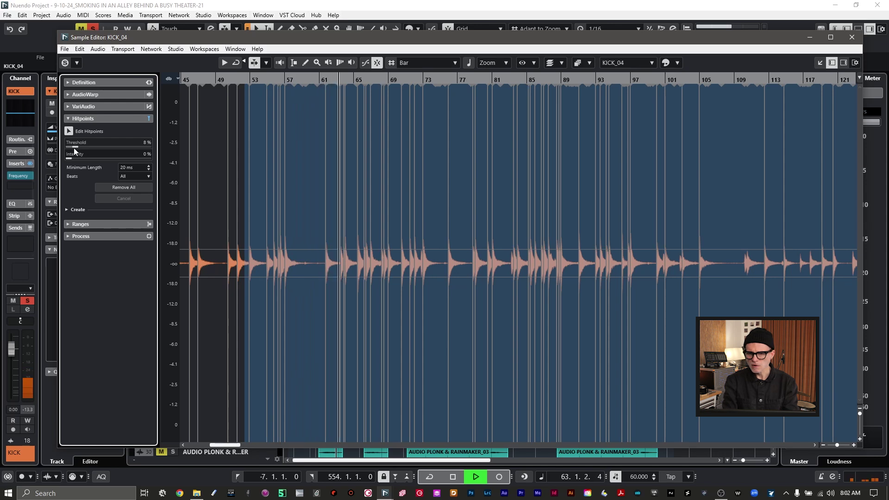
{"action": "key", "text": "space"}
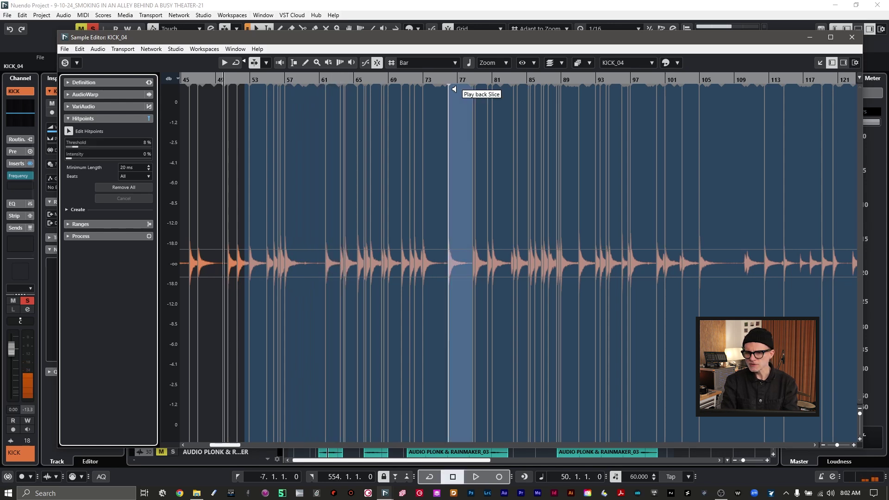
{"action": "left_click", "coordinate": [743, 79]}
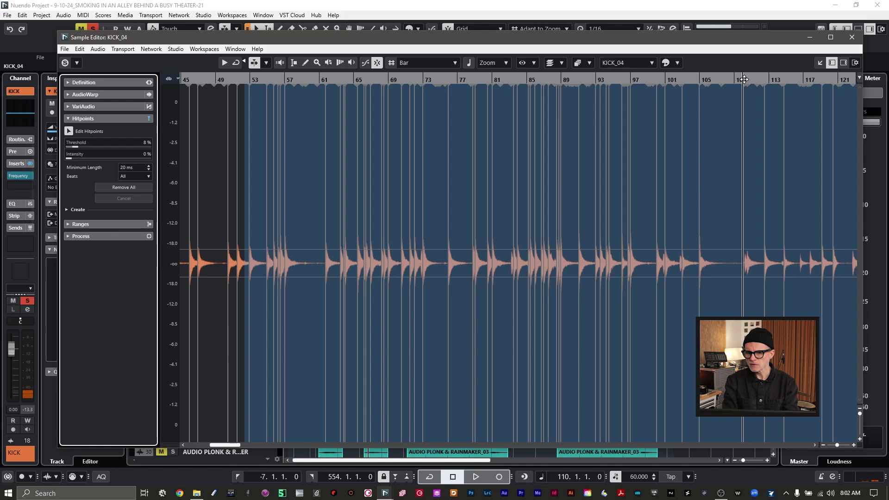
{"action": "key", "text": "space"}
{"action": "left_click_drag", "start_coordinate": [75, 147], "coordinate": [73, 149]}
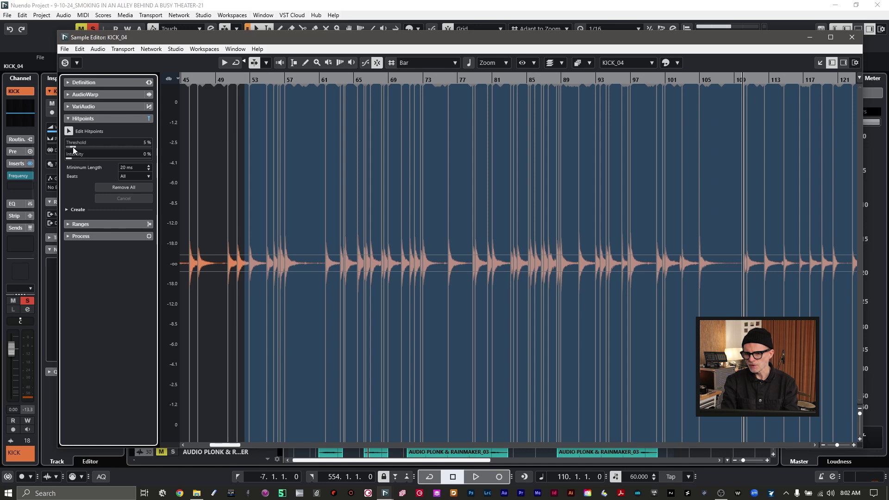
- Start creating MIDI notes from the kick hitpoints, with New MIDI Track as the destination
{"action": "left_click", "coordinate": [67, 119]}
{"action": "left_click", "coordinate": [66, 121]}
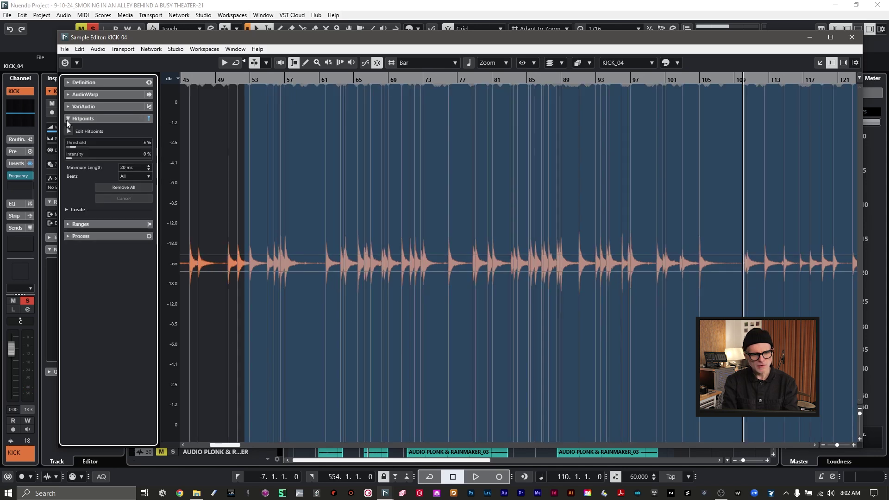
{"action": "left_click", "coordinate": [67, 210]}
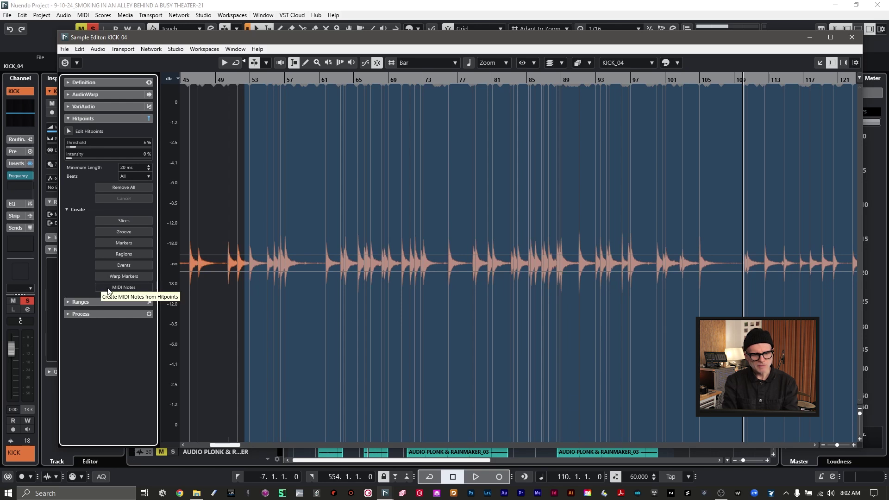
{"action": "left_click", "coordinate": [108, 287]}
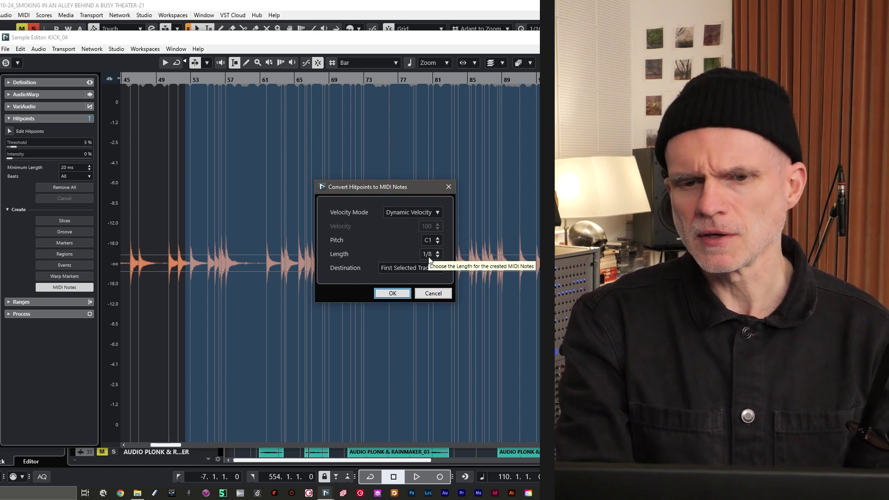
{"action": "left_click", "coordinate": [406, 272]}
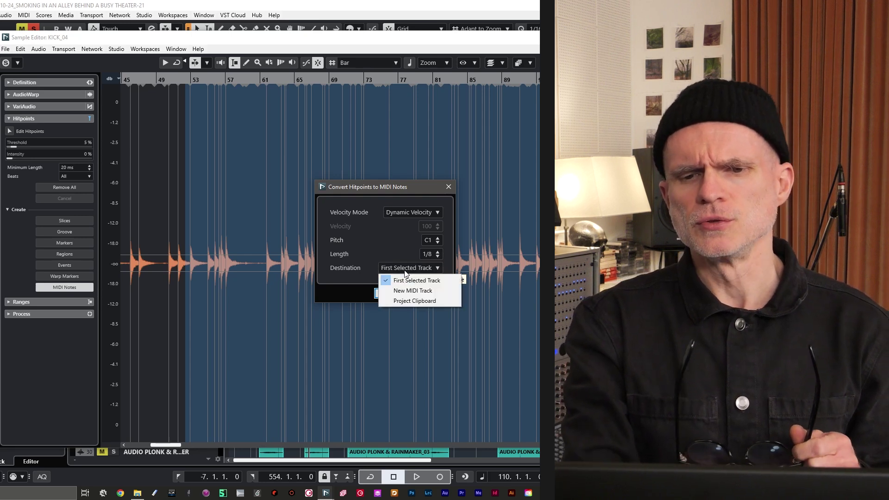
{"action": "left_click", "coordinate": [402, 291]}
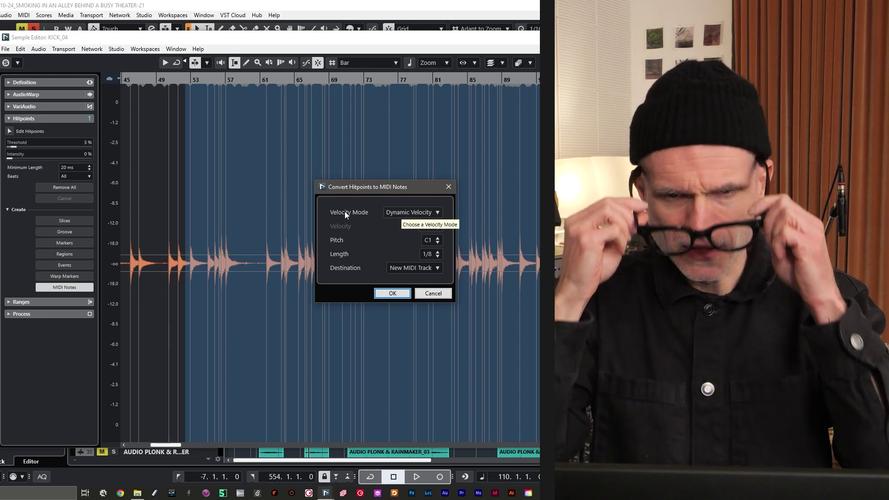
{"action": "left_click", "coordinate": [413, 216]}
{"action": "left_click", "coordinate": [410, 235]}
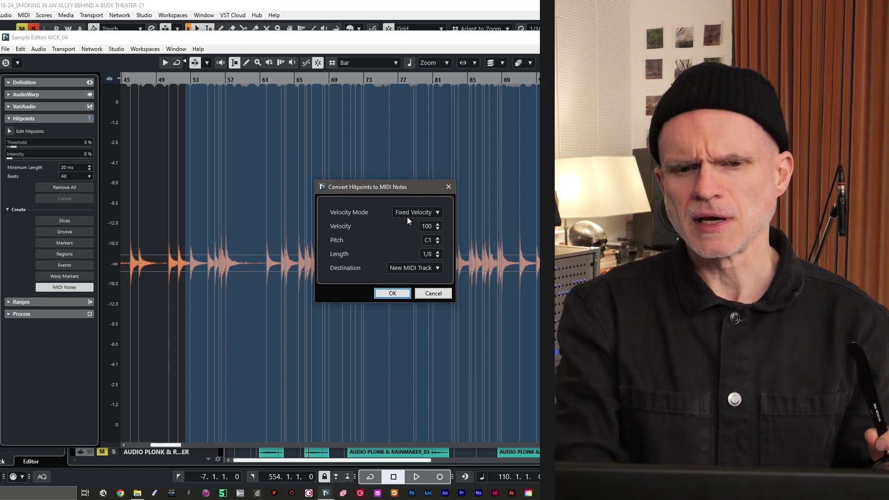
{"action": "left_click", "coordinate": [405, 213]}
{"action": "left_click", "coordinate": [406, 225]}
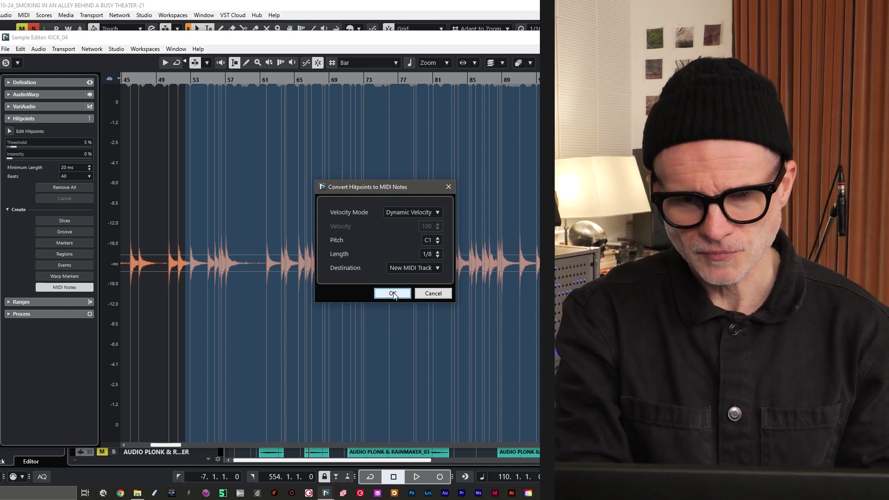
- Set the pitch of the created notes to B1 and convert the kick hitpoints to MIDI notes
{"action": "double_click", "coordinate": [431, 239]}
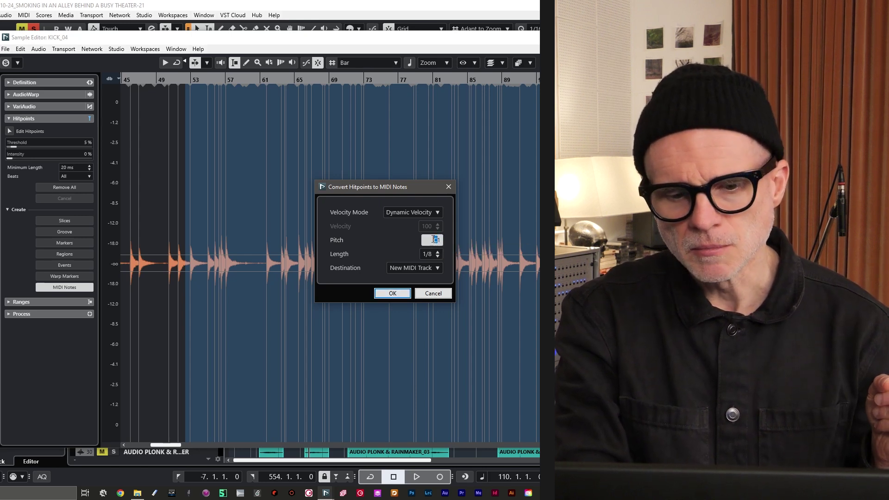
{"action": "type", "text": "1"}
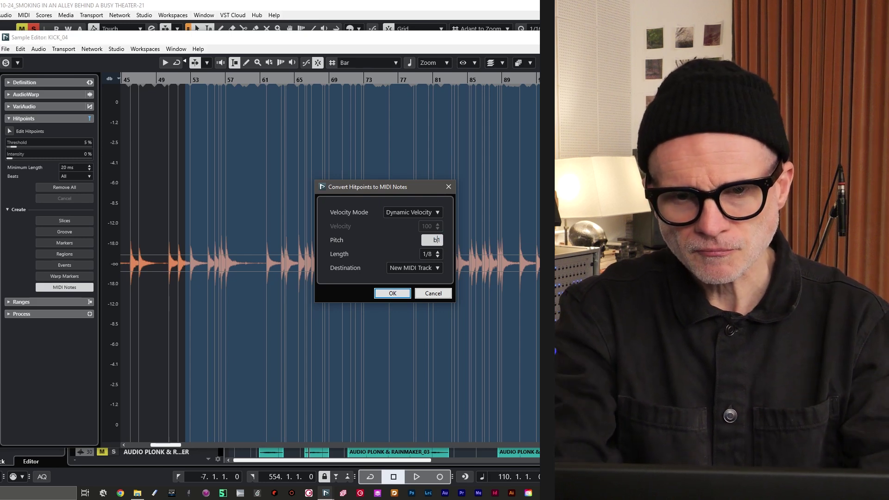
{"action": "type", "text": "B"}
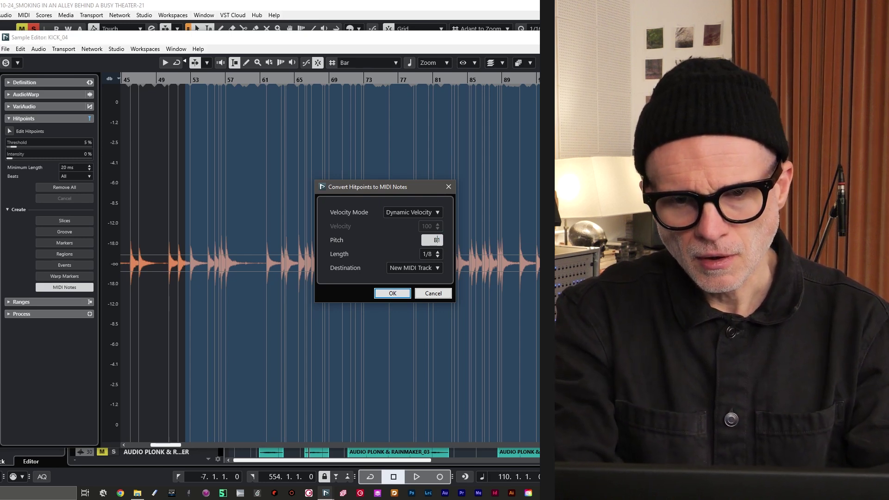
{"action": "left_click", "coordinate": [392, 293]}
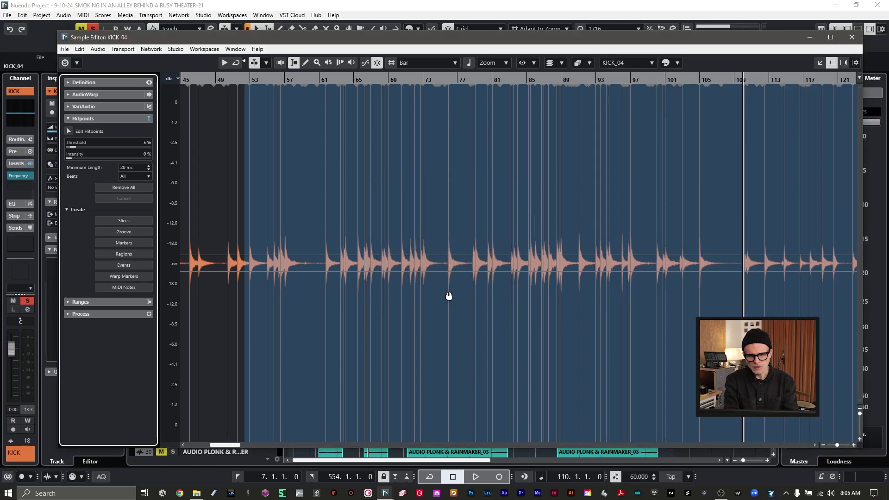
- Close the kick's Sample Editor, enlarge the new MIDI 01 track's height, and rename the track as kick midi
{"action": "left_click", "coordinate": [852, 38]}
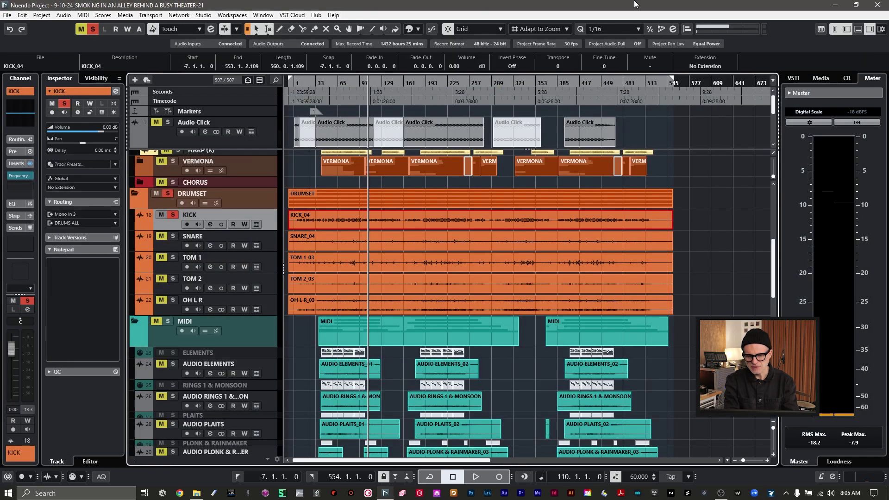
{"action": "scroll", "coordinate": [713, 248], "scroll_direction": "down", "scroll_amount": 10}
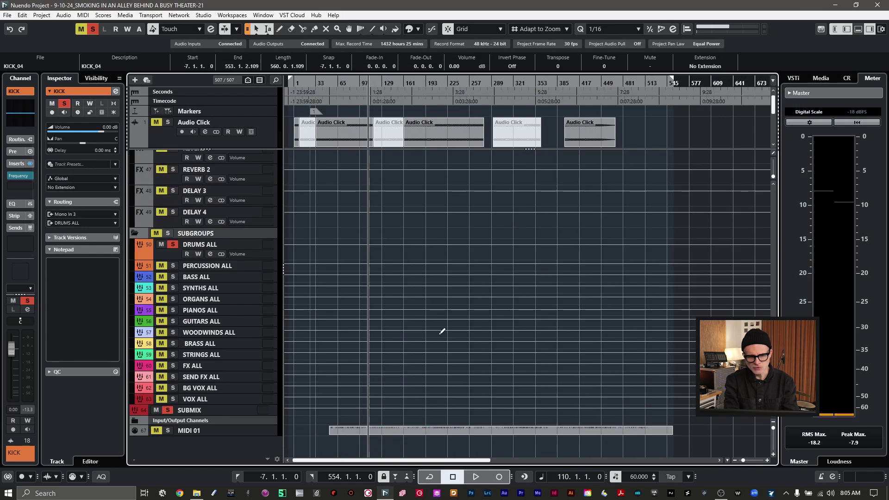
{"action": "left_click_drag", "start_coordinate": [254, 435], "coordinate": [254, 476]}
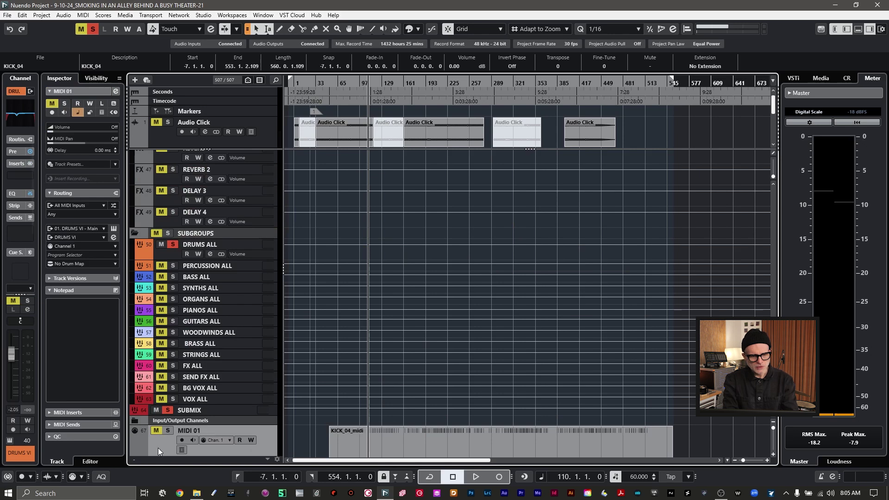
{"action": "scroll", "coordinate": [352, 304], "scroll_direction": "up", "scroll_amount": 2}
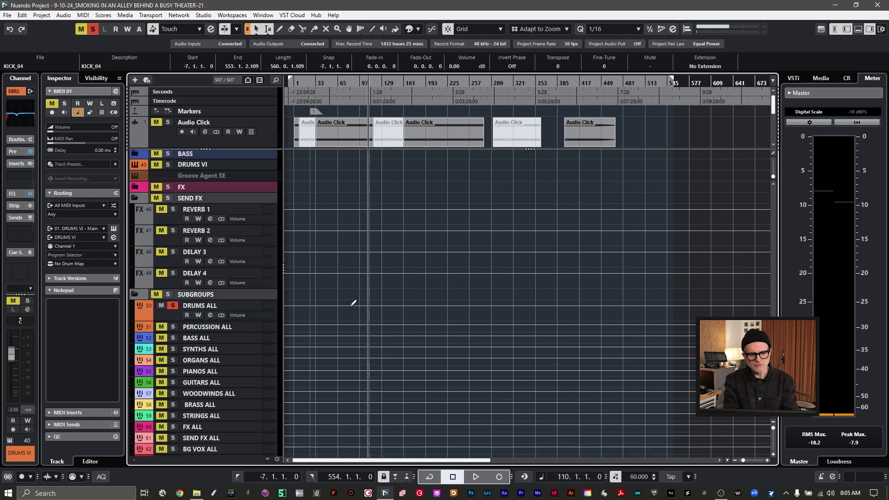
{"action": "scroll", "coordinate": [351, 308], "scroll_direction": "down", "scroll_amount": 3}
{"action": "double_click", "coordinate": [218, 389]}
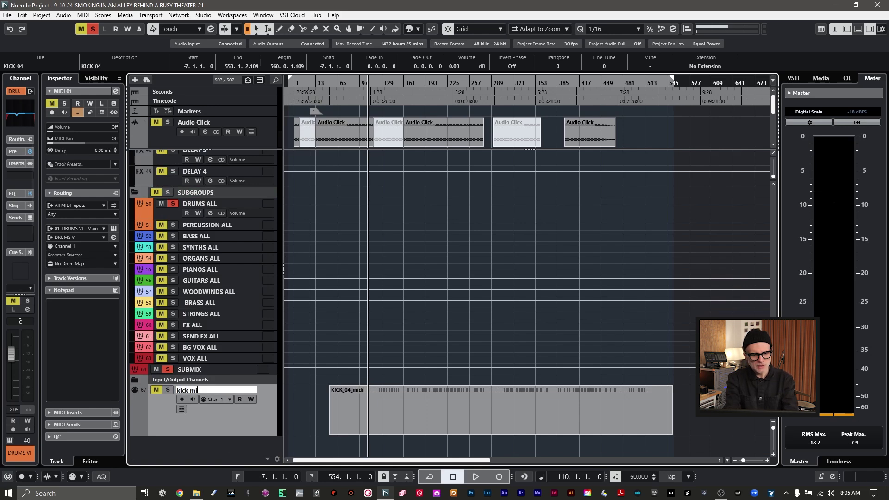
{"action": "key", "text": "Return"}
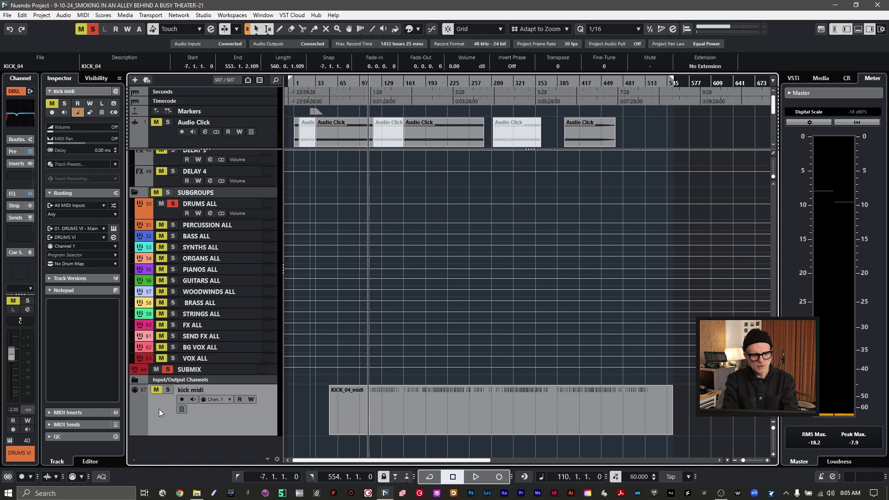
- Move the solo from the KICK track to the SNARE track and open the SNARE_04 recording in the Sample Editor
{"action": "scroll", "coordinate": [304, 357], "scroll_direction": "up", "scroll_amount": 15}
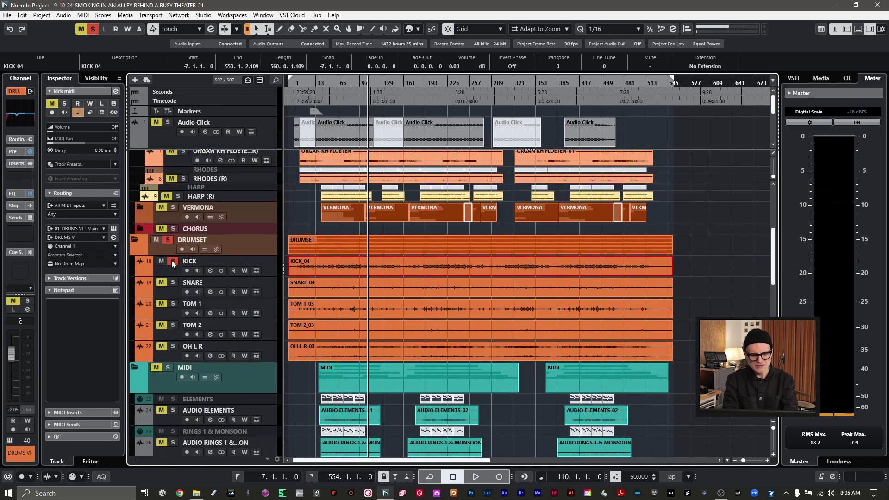
{"action": "left_click", "coordinate": [173, 283]}
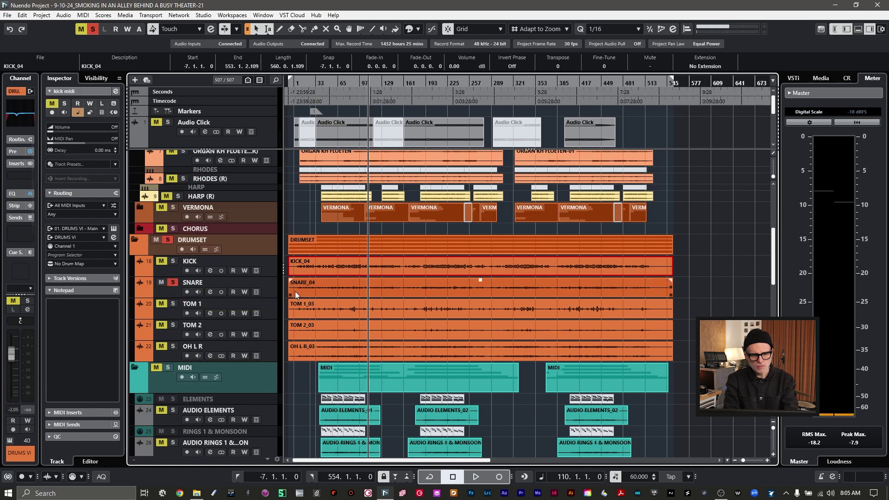
{"action": "double_click", "coordinate": [307, 289]}
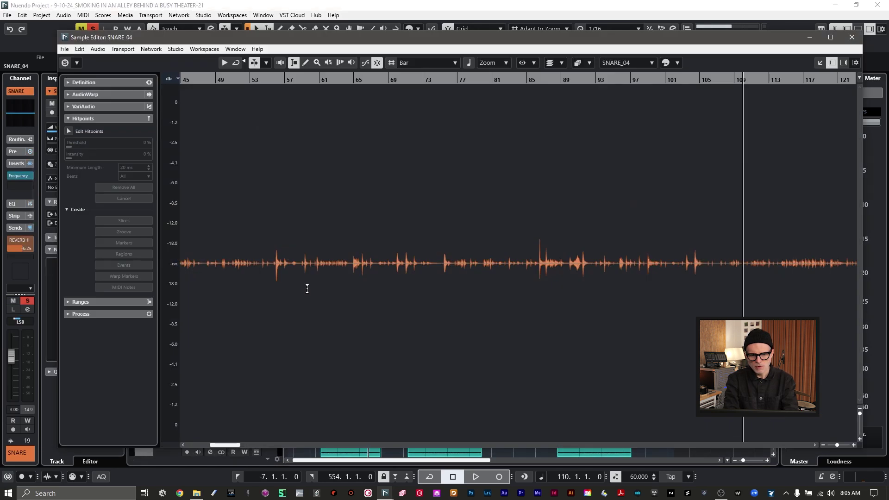
- Audition the snare recording from bars 56, 86 and 116 to examine its individual hits
{"action": "left_click", "coordinate": [275, 80]}
{"action": "key", "text": "space"}
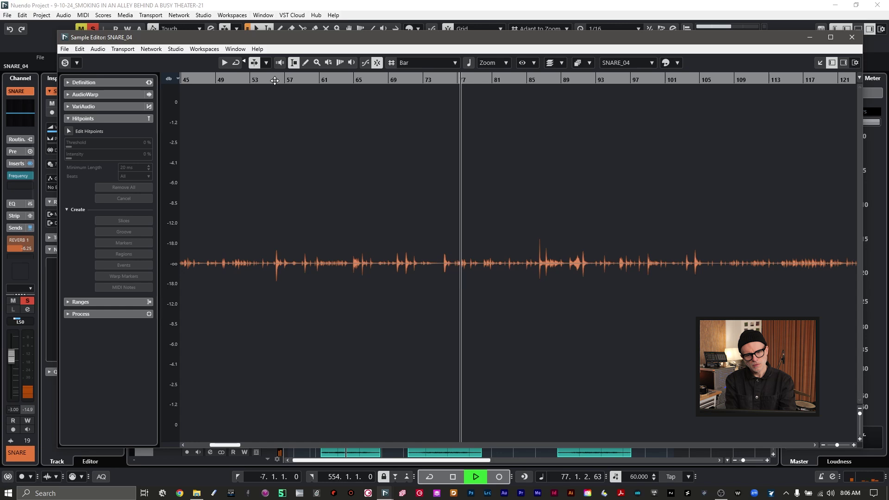
{"action": "key", "text": "space"}
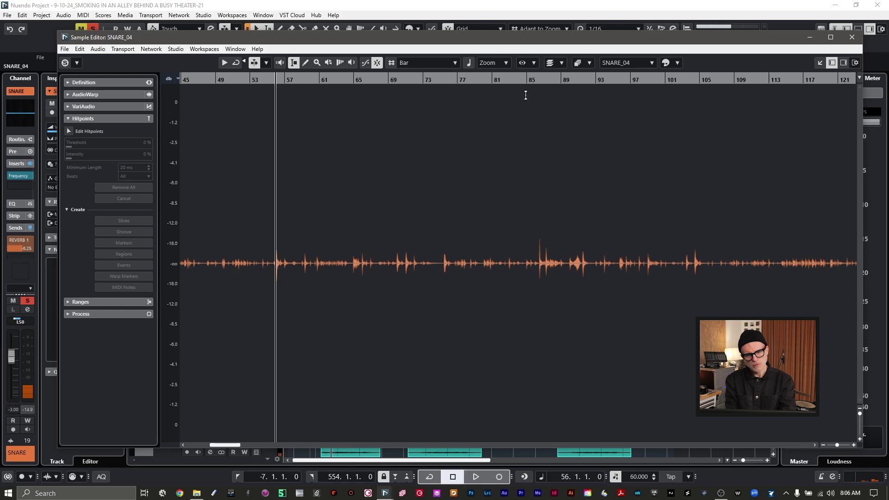
{"action": "left_click", "coordinate": [539, 81]}
{"action": "key", "text": "space"}
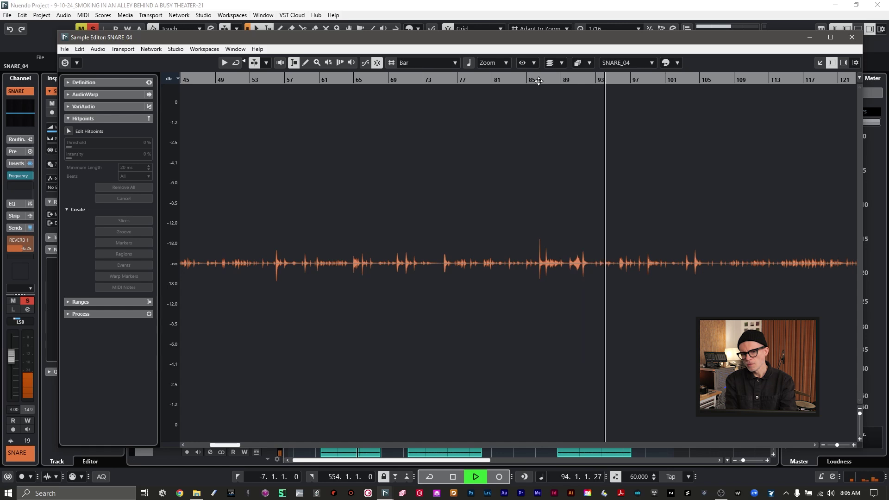
{"action": "key", "text": "space"}
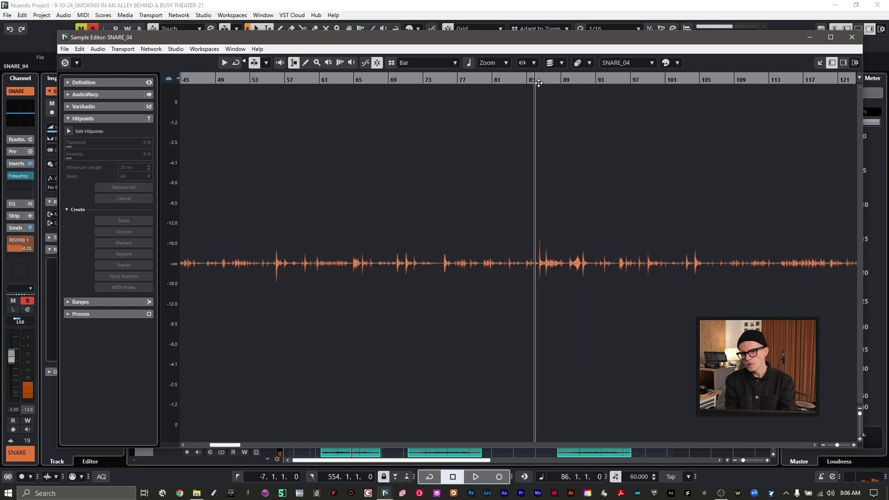
{"action": "left_click", "coordinate": [796, 79]}
{"action": "key", "text": "space"}
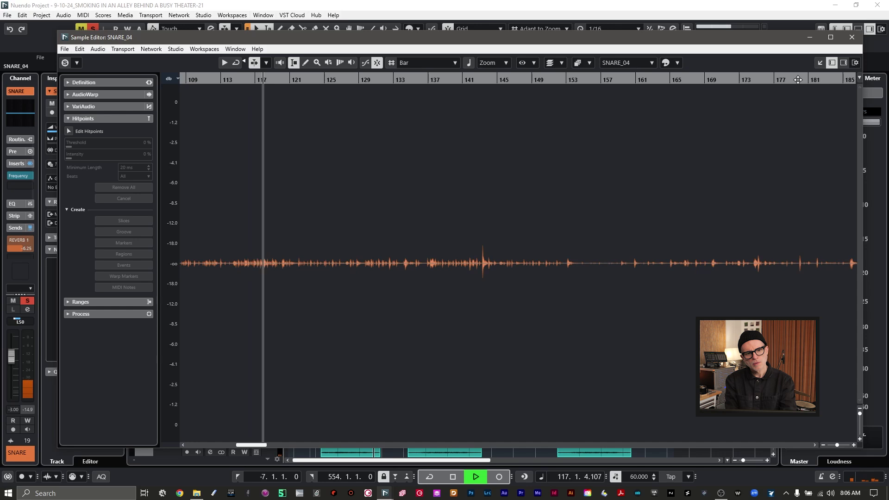
{"action": "key", "text": "space"}
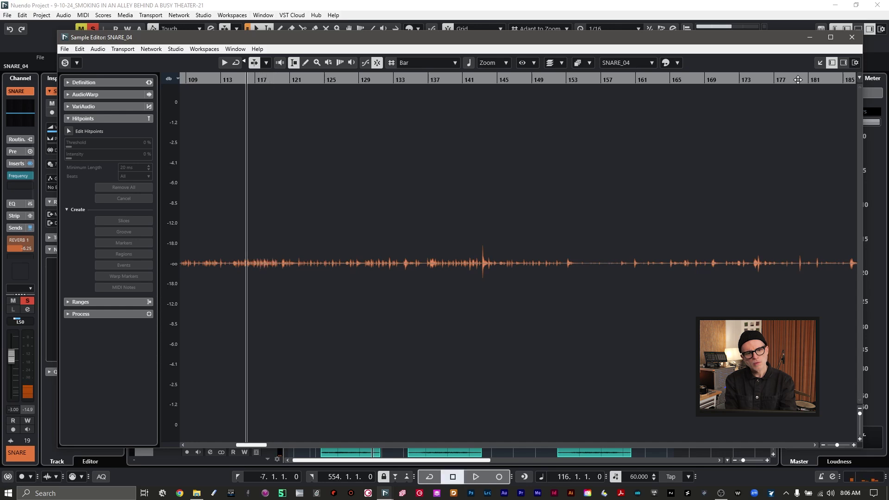
- Detect the snare recording's hitpoints for editing and set their threshold to 1%, checking the waveform around bars 112 to 120
{"action": "left_click", "coordinate": [69, 131]}
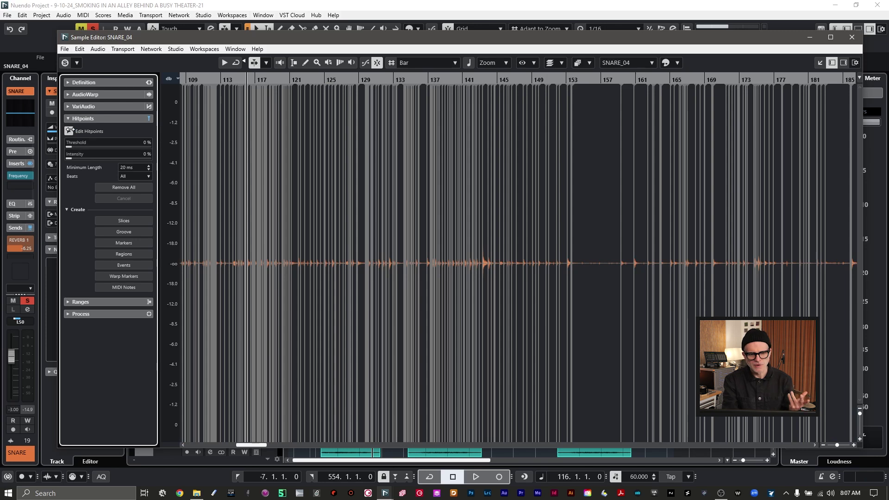
{"action": "key", "text": "h"}
{"action": "key", "text": "h"}
{"action": "key", "text": "h"}
{"action": "key", "text": "h"}
{"action": "key", "text": "h"}
{"action": "key", "text": "h"}
{"action": "key", "text": "h"}
{"action": "key", "text": "h"}
{"action": "key", "text": "h"}
{"action": "key", "text": "h"}
{"action": "key", "text": "h"}
{"action": "key", "text": "h"}
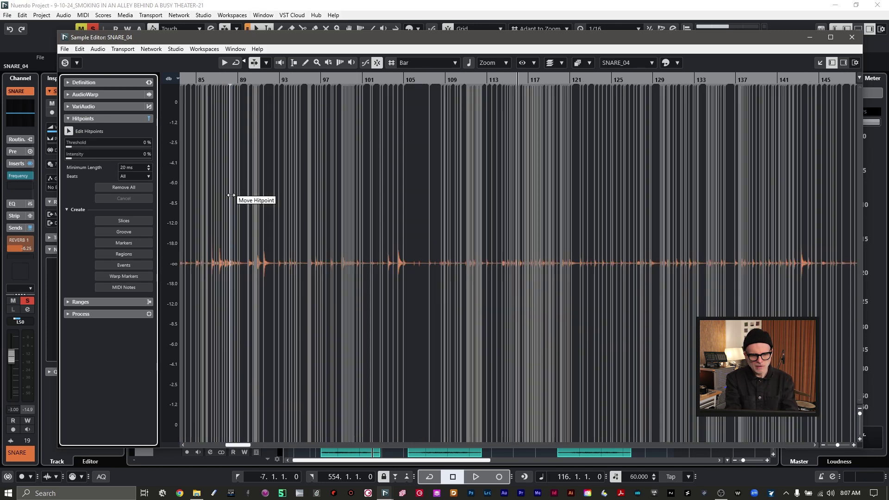
{"action": "key", "text": "h"}
{"action": "key", "text": "h"}
{"action": "key", "text": "h"}
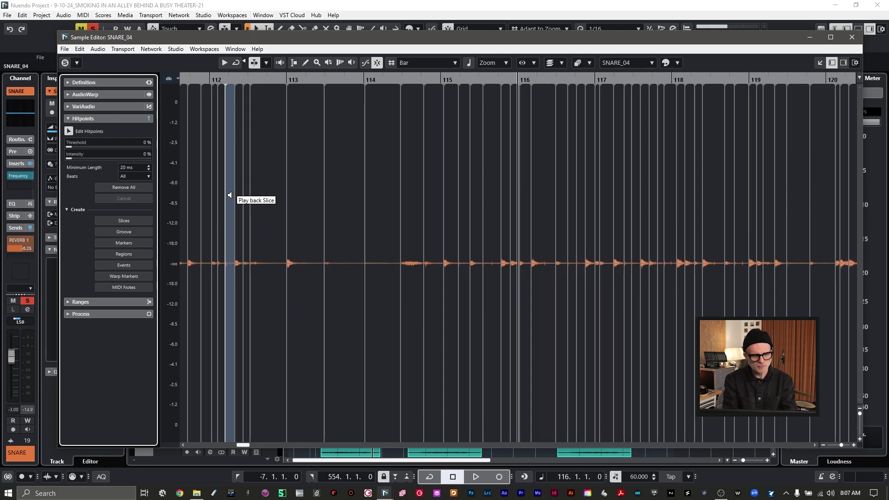
{"action": "left_click_drag", "start_coordinate": [68, 144], "coordinate": [70, 147]}
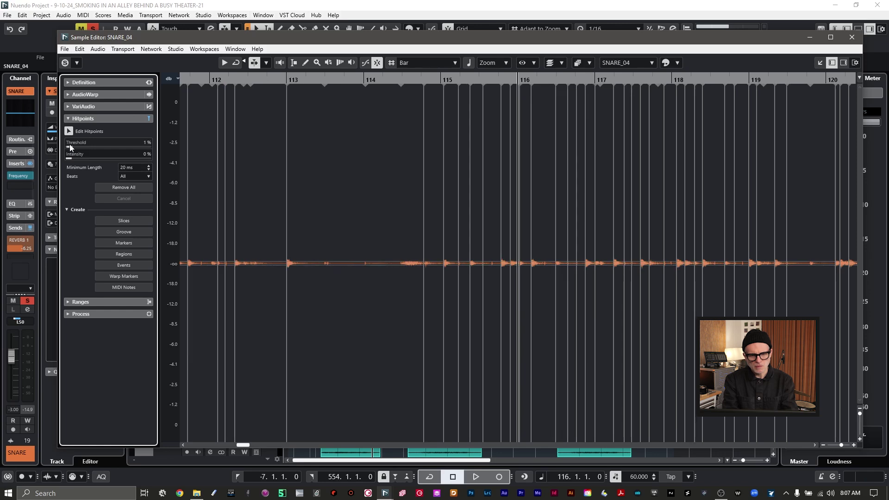
- Play the snare from bars 112 and 114 to compare the audible hits with the detected hitpoints
{"action": "left_click", "coordinate": [203, 78]}
{"action": "key", "text": "space"}
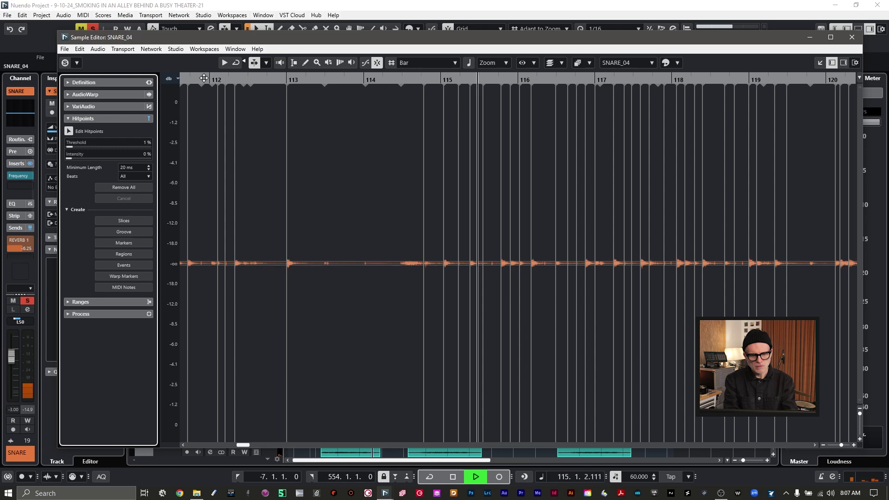
{"action": "key", "text": "space"}
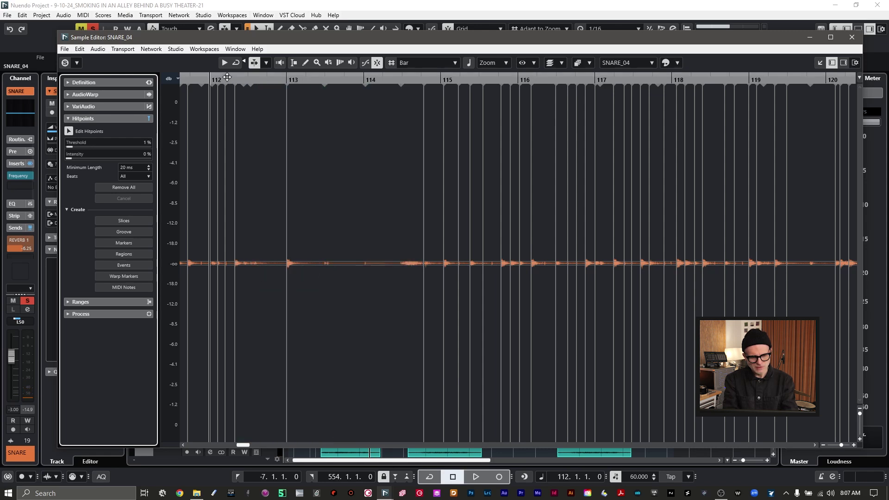
{"action": "key", "text": "space"}
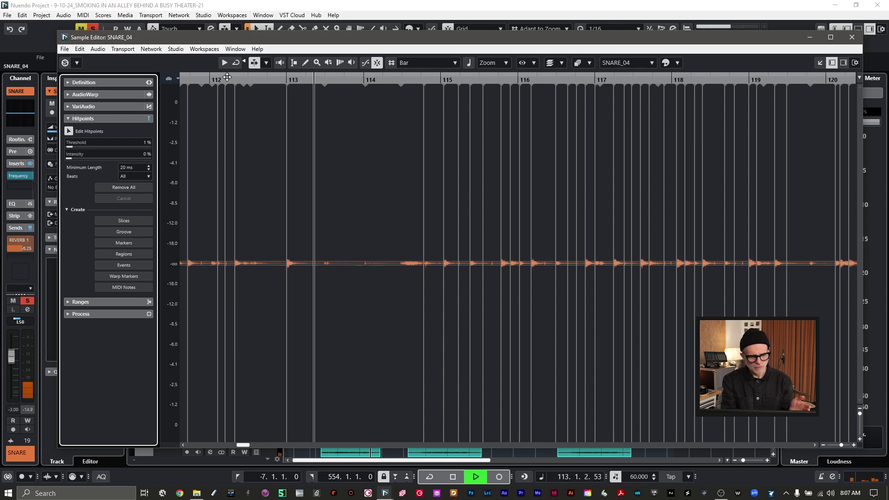
{"action": "key", "text": "space"}
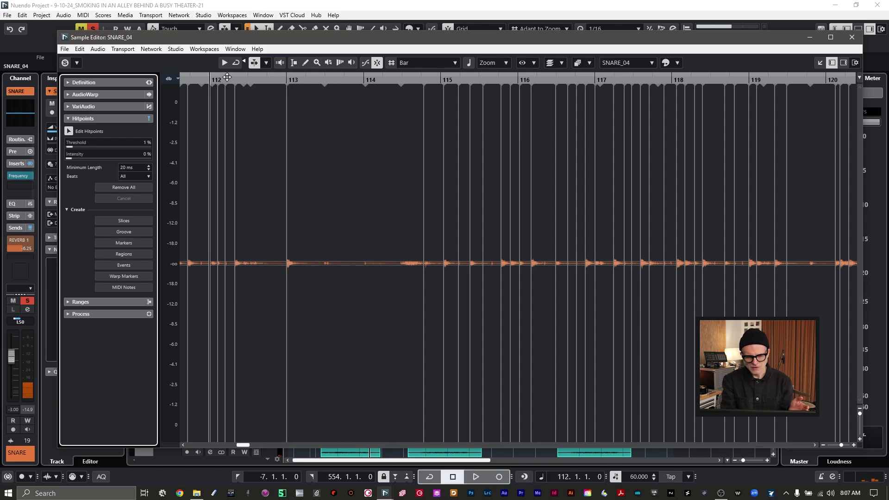
{"action": "left_click", "coordinate": [364, 82]}
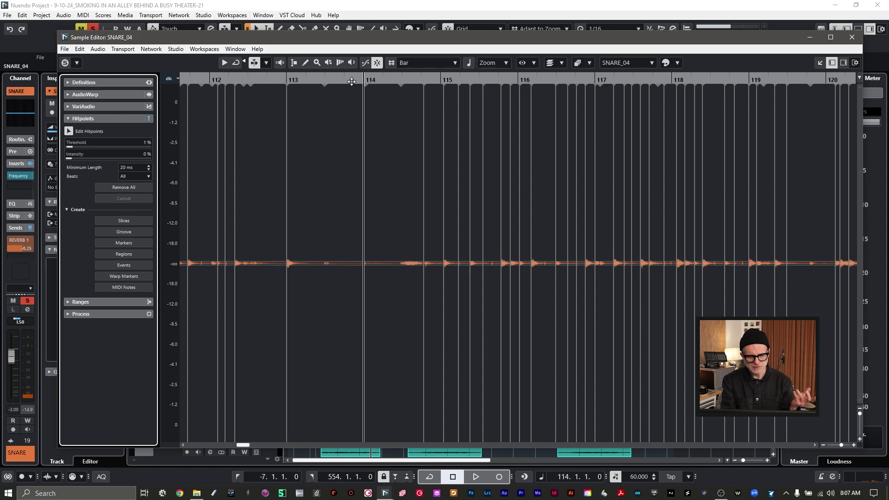
{"action": "key", "text": "space"}
{"action": "key", "text": "space"}
{"action": "key", "text": "space"}
{"action": "key", "text": "space"}
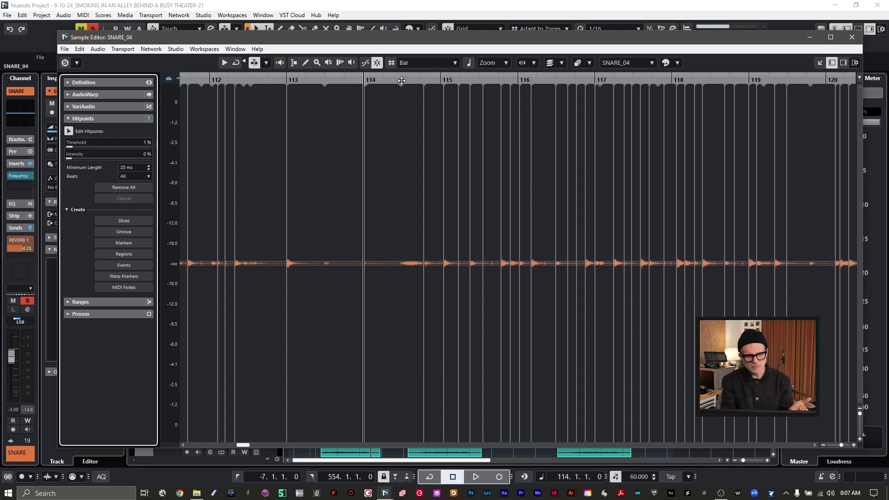
- Raise the snare's hitpoint threshold slightly within 1% and check the hitpoints by playing from bar 115
{"action": "left_click_drag", "start_coordinate": [71, 146], "coordinate": [71, 148]}
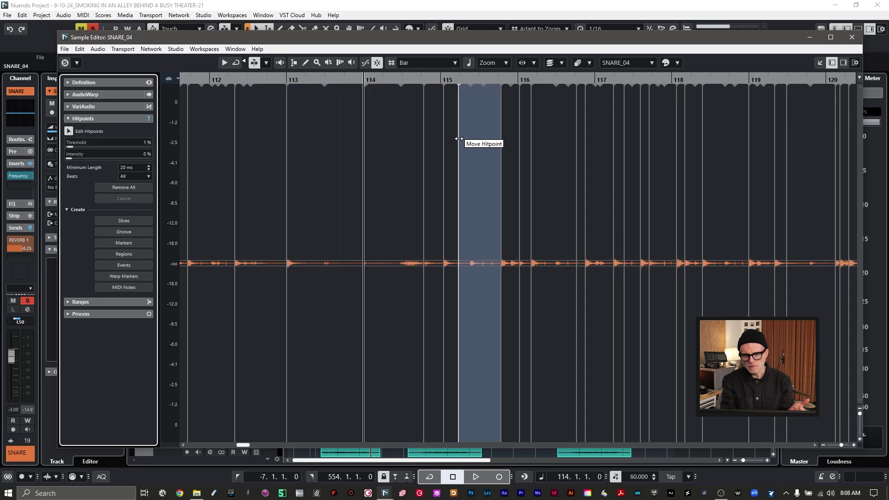
{"action": "left_click", "coordinate": [465, 81]}
{"action": "key", "text": "space"}
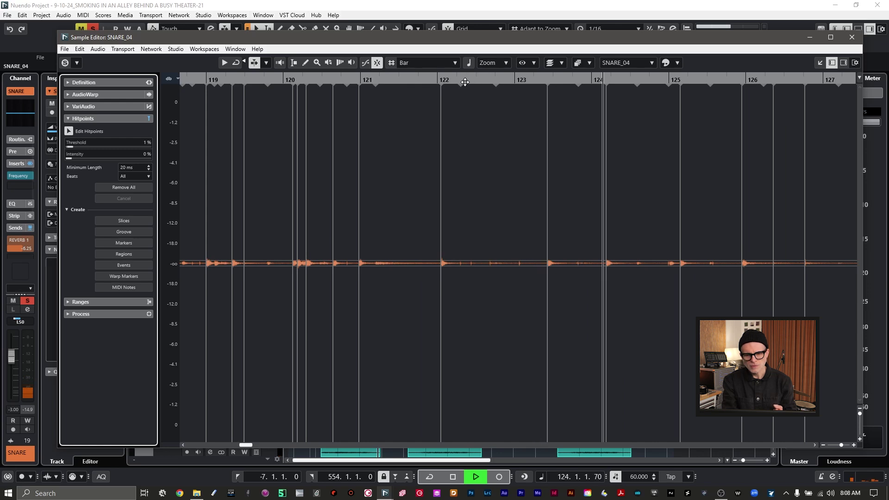
{"action": "key", "text": "space"}
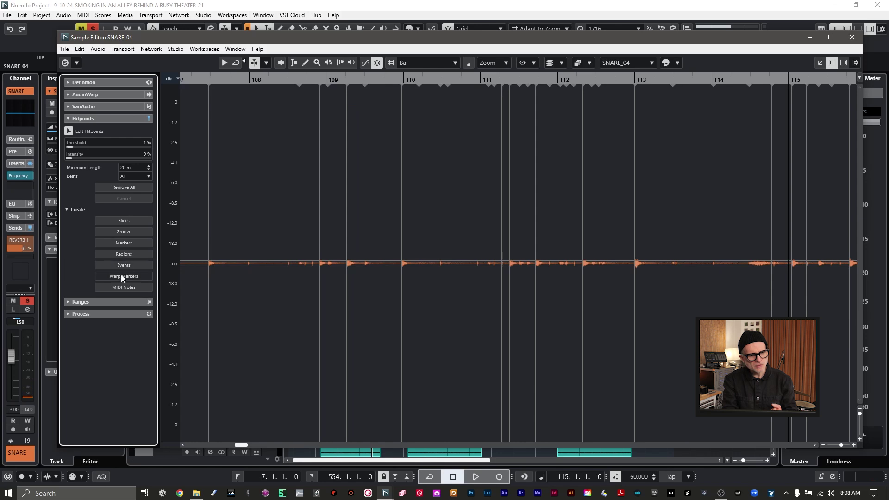
- Convert the snare hitpoints to MIDI notes on a new MIDI track with Dynamic Velocity, pitch B1 and length 1/8, and close the Sample Editor
{"action": "left_click", "coordinate": [116, 288]}
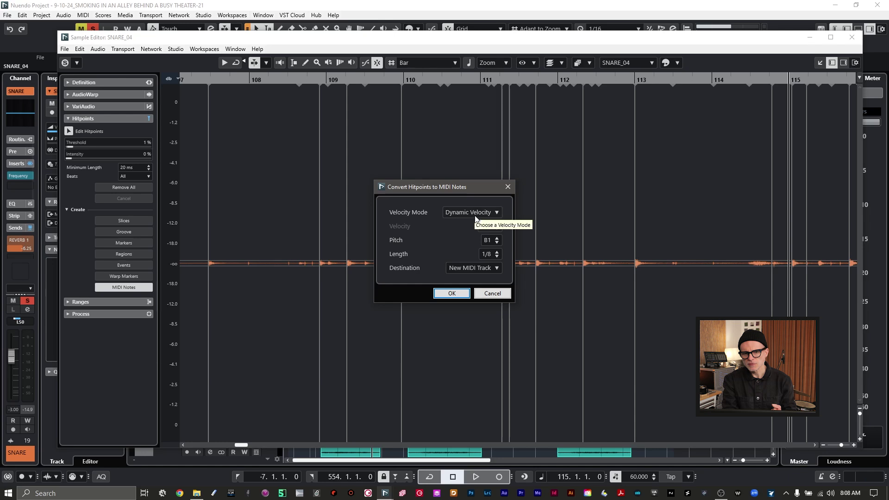
{"action": "left_click", "coordinate": [448, 295]}
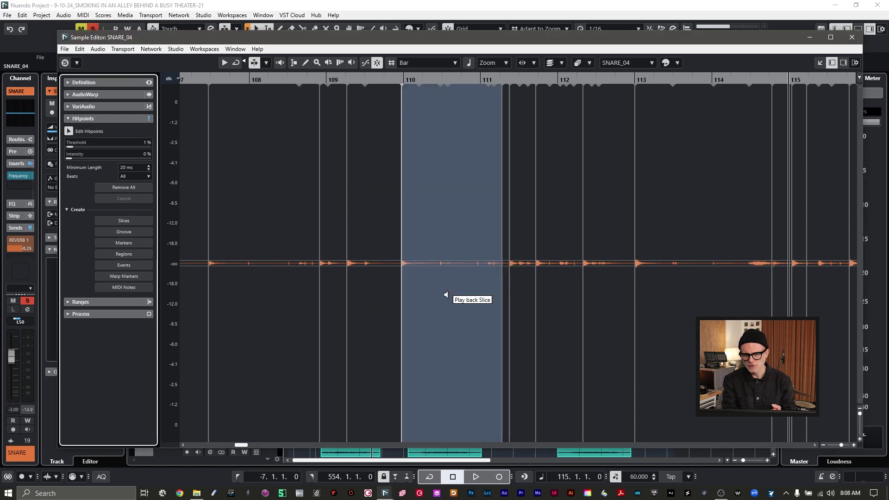
{"action": "left_click", "coordinate": [852, 37]}
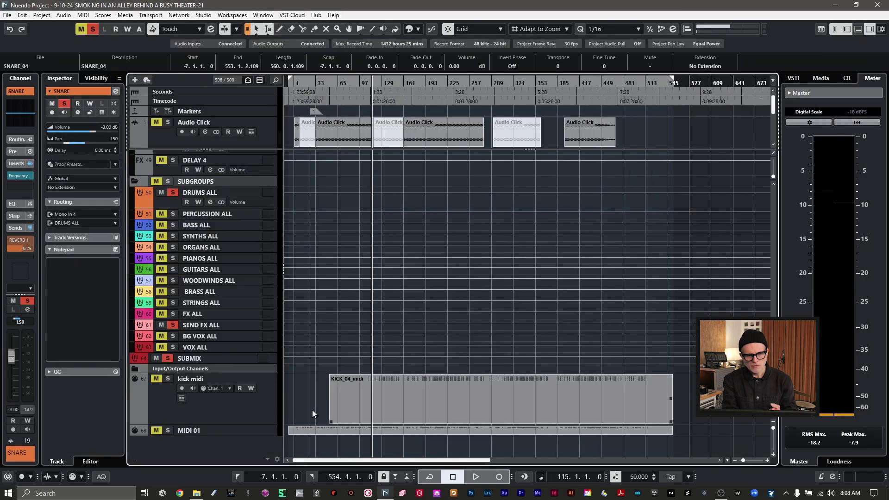
- Enlarge the height of the new snare notes' MIDI 01 track and rename the track as SNARE MIDI
{"action": "left_click_drag", "start_coordinate": [245, 434], "coordinate": [245, 456]}
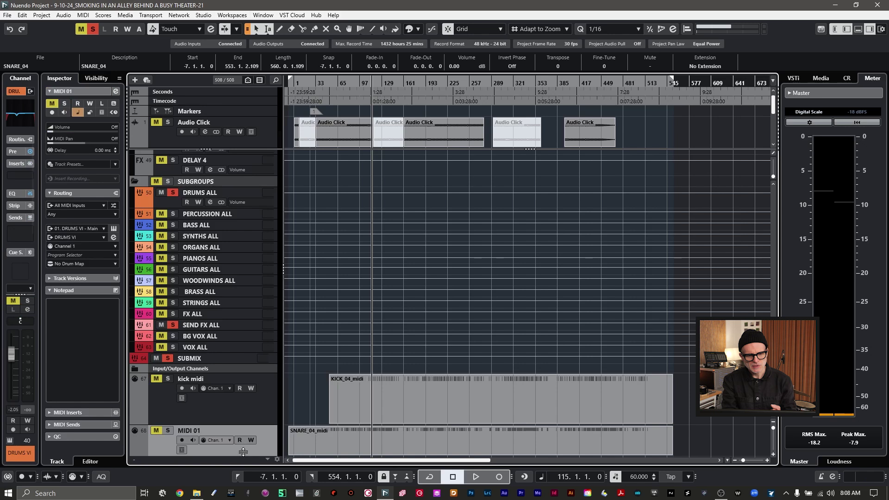
{"action": "double_click", "coordinate": [190, 430]}
{"action": "type", "text": "SNARE"}
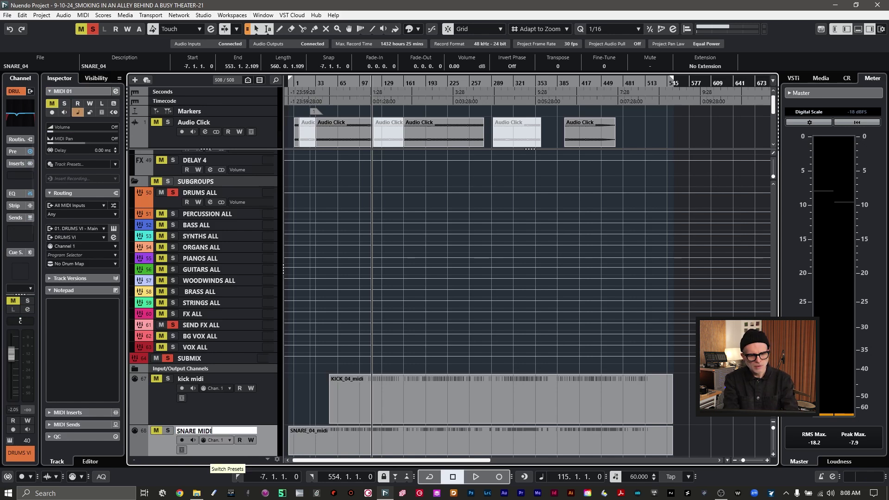
- Rename the kick midi track in capitals as KICK MIDI
{"action": "double_click", "coordinate": [196, 378]}
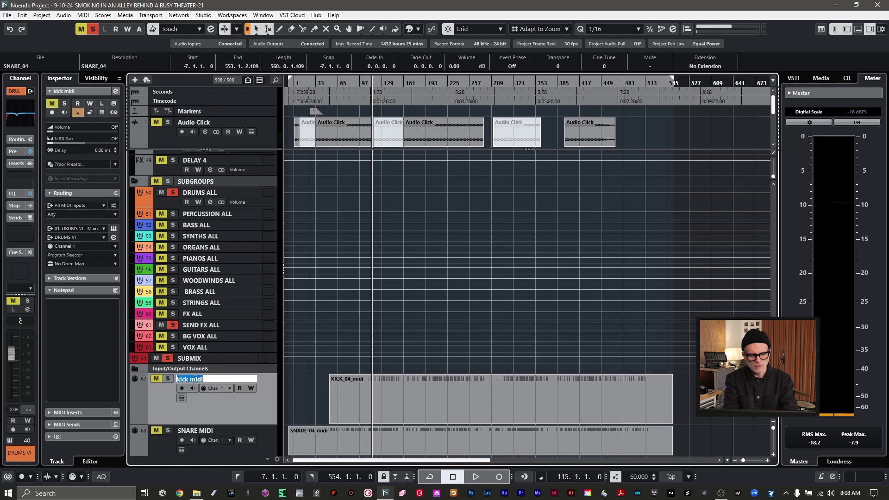
{"action": "type", "text": "KICK"}
{"action": "key", "text": "Return"}
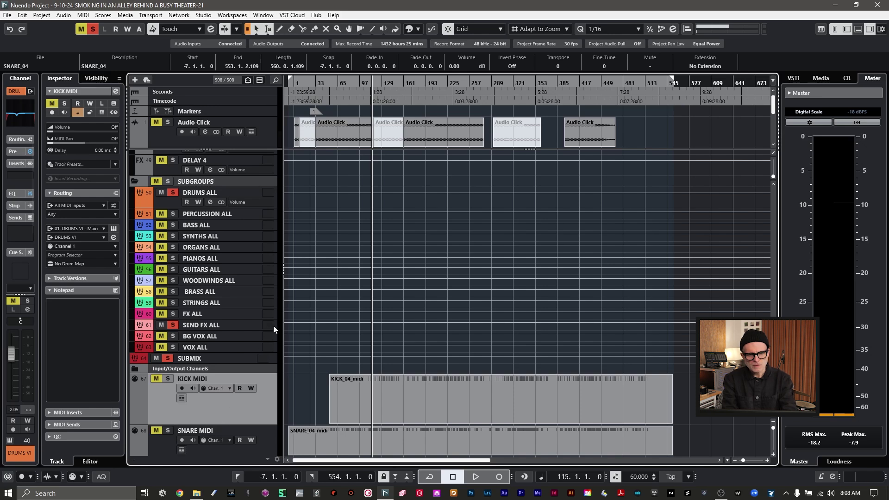
- Solo the OH L R overhead track in the drumset folder and check its hitpoints by playing from bar 111
{"action": "scroll", "coordinate": [327, 274], "scroll_direction": "up", "scroll_amount": 15}
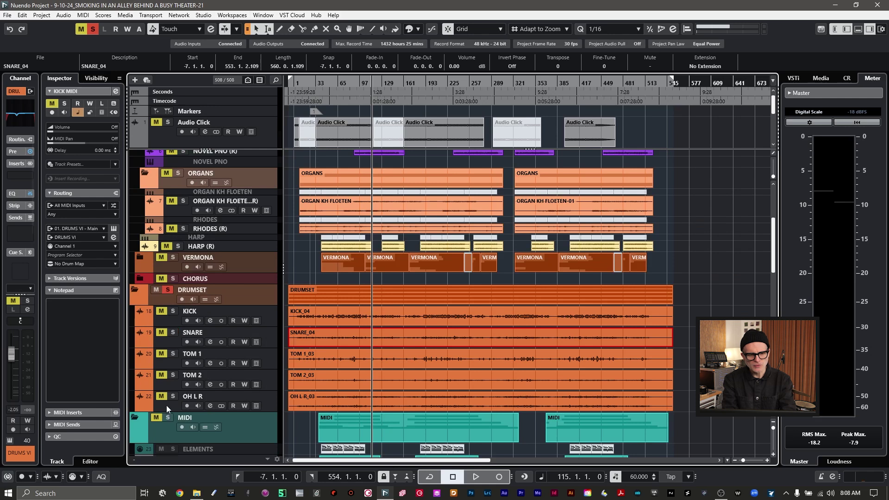
{"action": "left_click", "coordinate": [166, 404]}
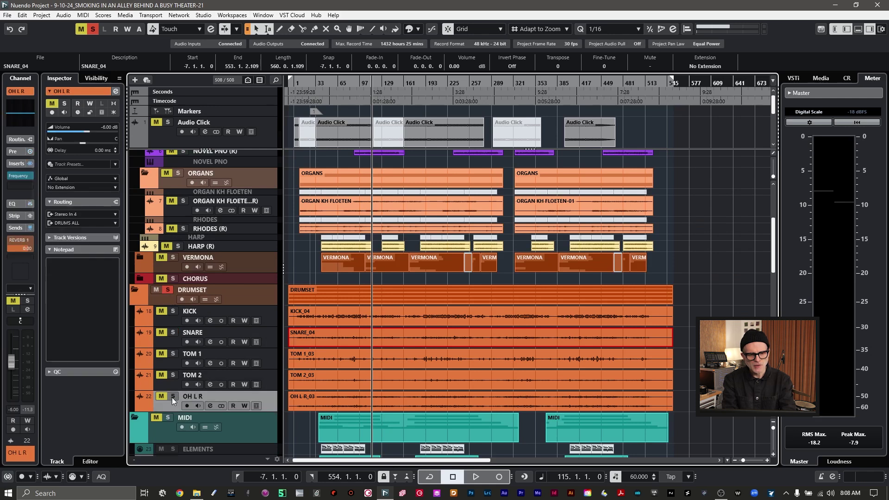
{"action": "left_click", "coordinate": [173, 396]}
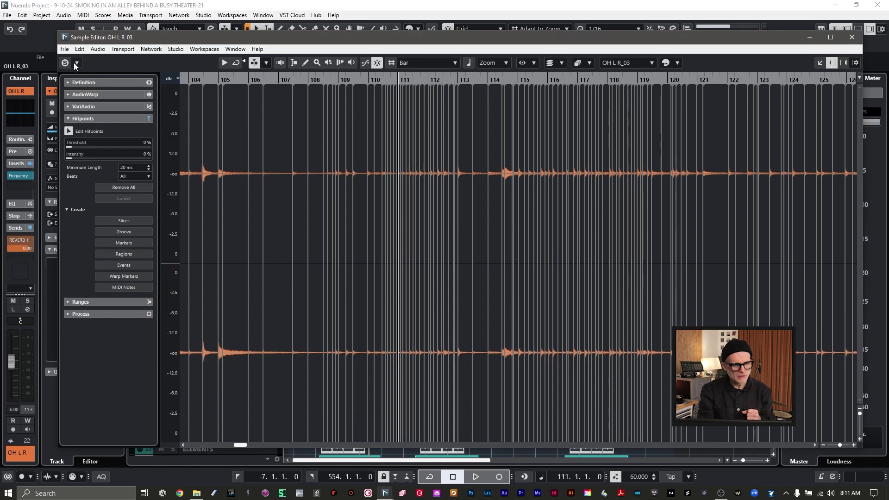
{"action": "key", "text": "space"}
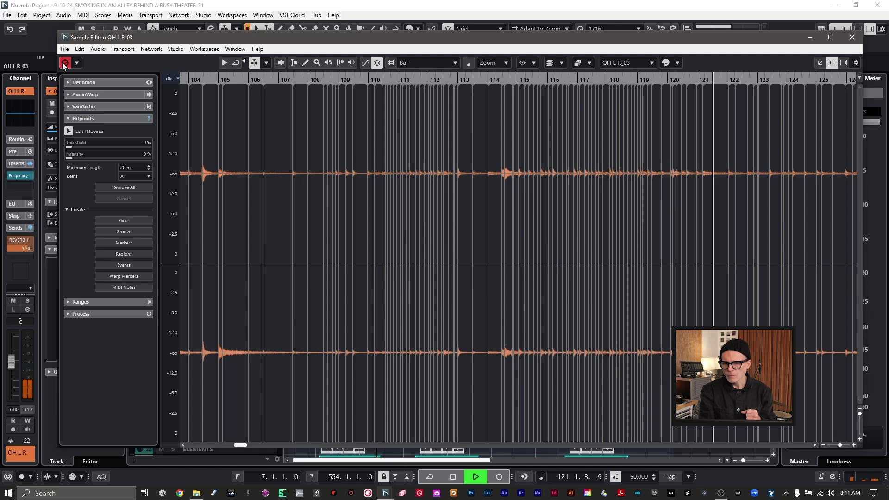
{"action": "key", "text": "space"}
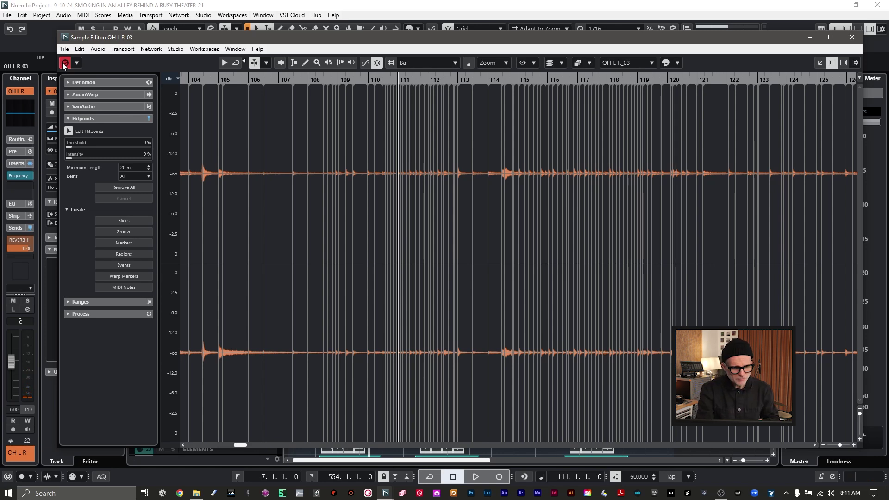
- Convert the overhead hitpoints to MIDI notes on a new MIDI track with Dynamic Velocity and length 1/16, and close the Sample Editor
{"action": "left_click", "coordinate": [121, 287]}
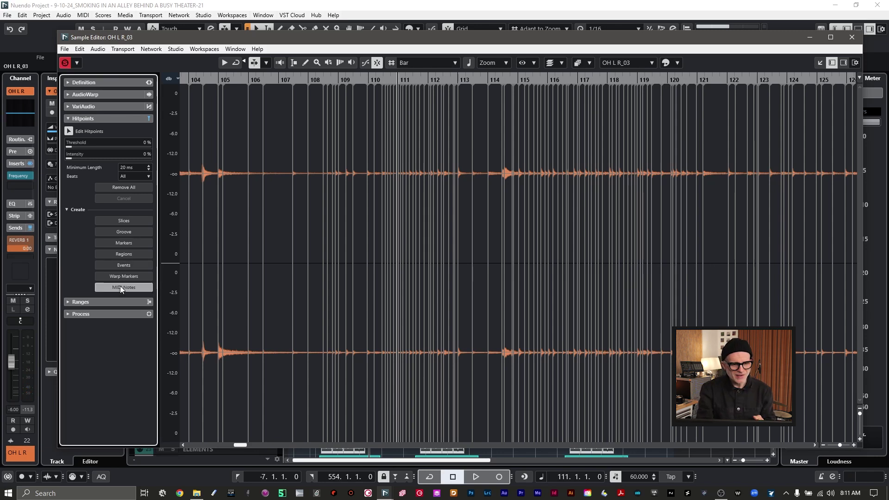
{"action": "scroll", "coordinate": [491, 260], "scroll_direction": "down", "scroll_amount": 1}
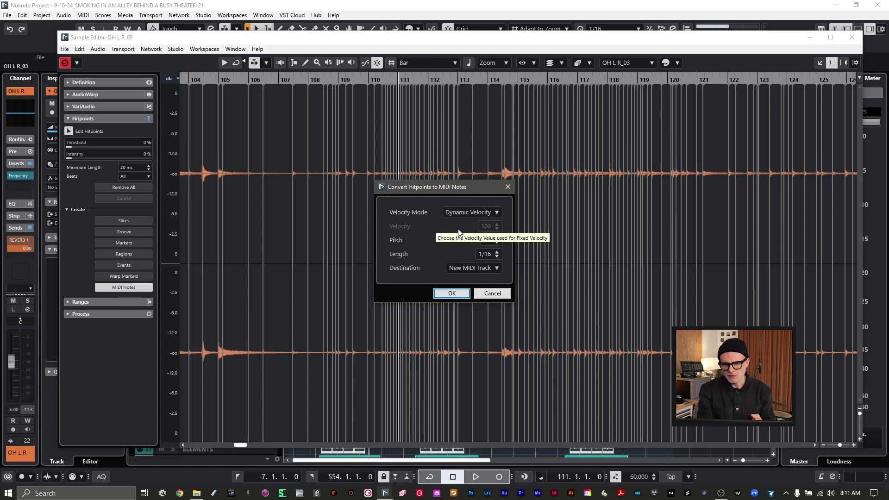
{"action": "left_click", "coordinate": [452, 294]}
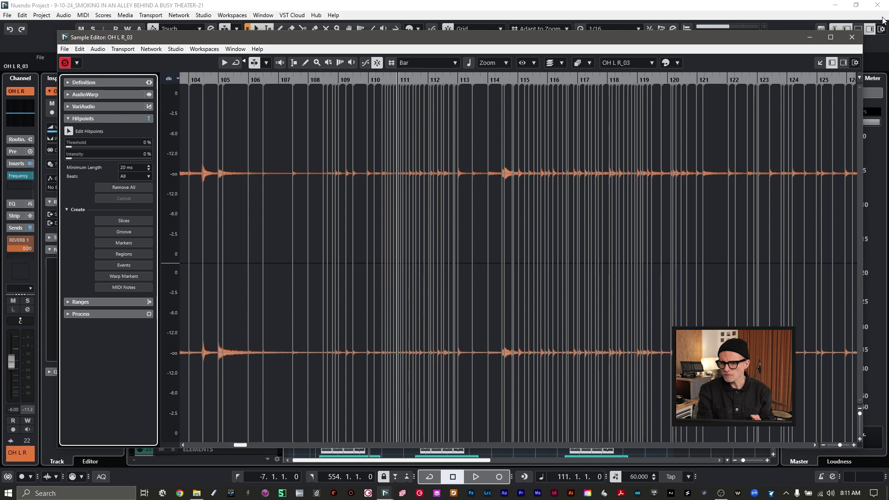
{"action": "left_click", "coordinate": [851, 37]}
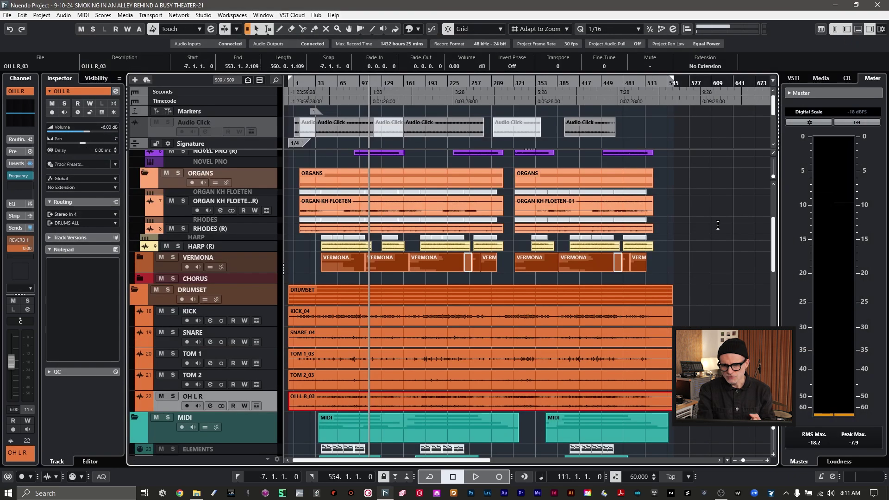
- Enlarge the height of the new overhead notes' MIDI track and rename the track as OH MIDI
{"action": "scroll", "coordinate": [721, 223], "scroll_direction": "down", "scroll_amount": 10}
{"action": "left_click_drag", "start_coordinate": [247, 434], "coordinate": [242, 461]}
{"action": "double_click", "coordinate": [189, 431]}
{"action": "type", "text": "OH M"}
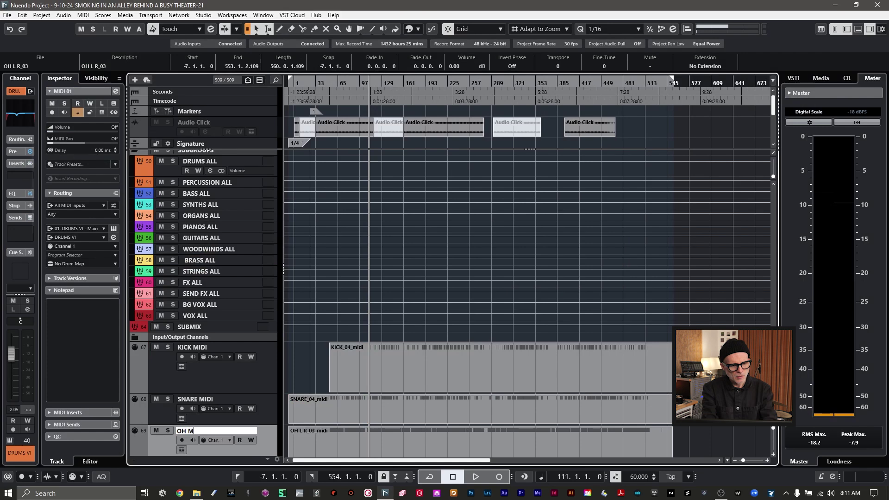
{"action": "type", "text": "IDI"}
{"action": "key", "text": "Return"}
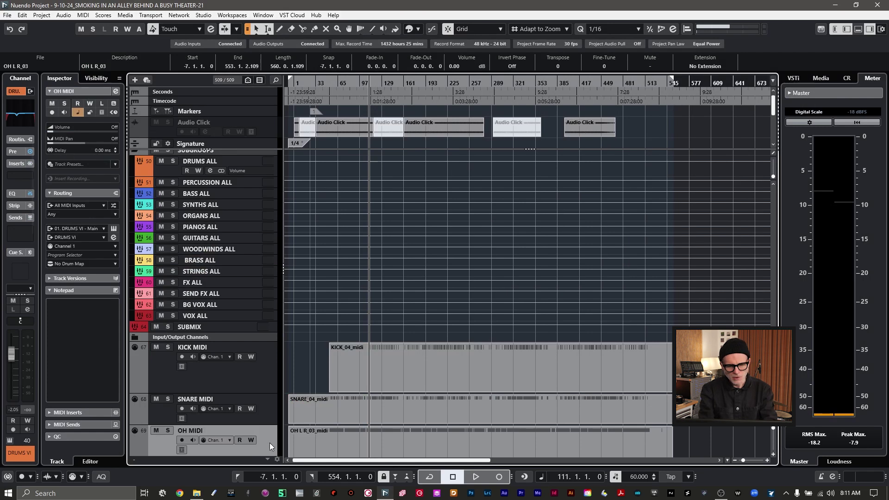
- Expand the ZEBRA folder under SYNTHS and enable its first disabled Zebra2 instrument track
{"action": "scroll", "coordinate": [153, 300], "scroll_direction": "up", "scroll_amount": 10}
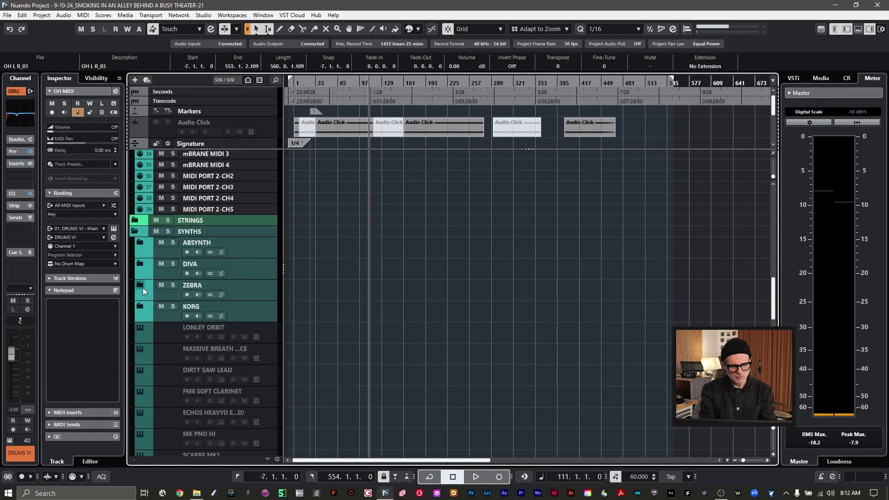
{"action": "left_click", "coordinate": [140, 285]}
{"action": "scroll", "coordinate": [372, 304], "scroll_direction": "down", "scroll_amount": 3}
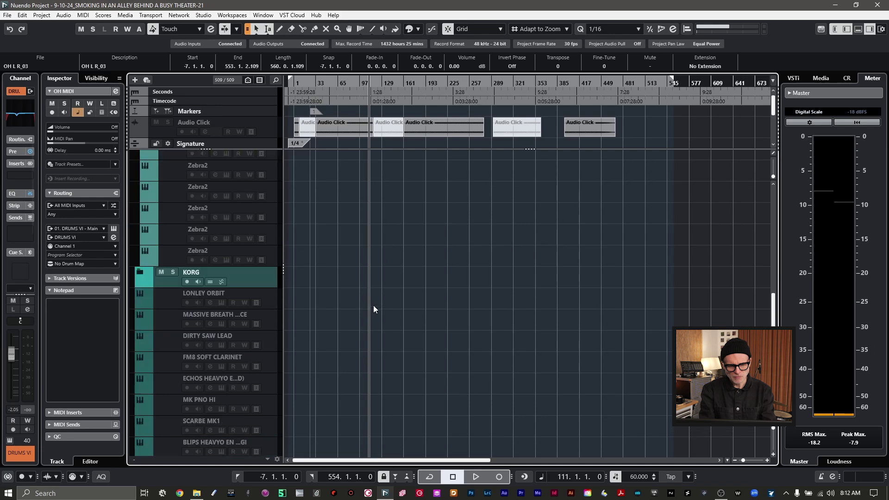
{"action": "scroll", "coordinate": [372, 305], "scroll_direction": "up", "scroll_amount": 2}
{"action": "left_click", "coordinate": [169, 255]}
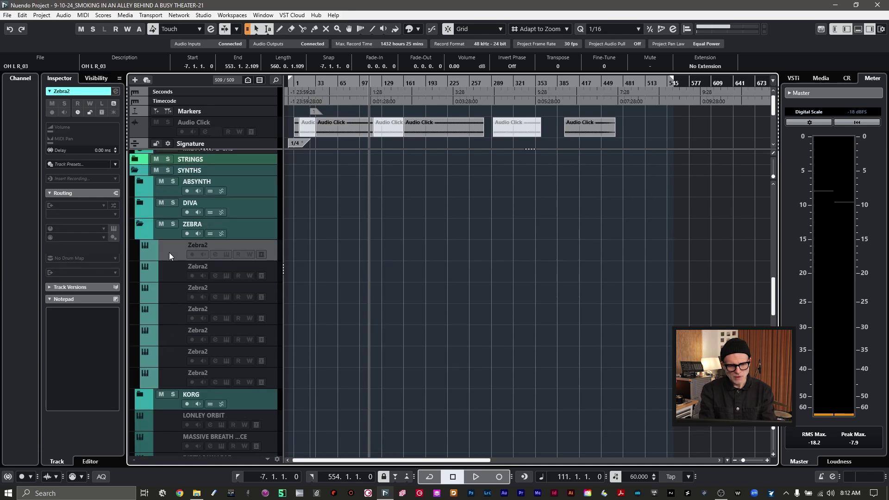
{"action": "right_click", "coordinate": [169, 256]}
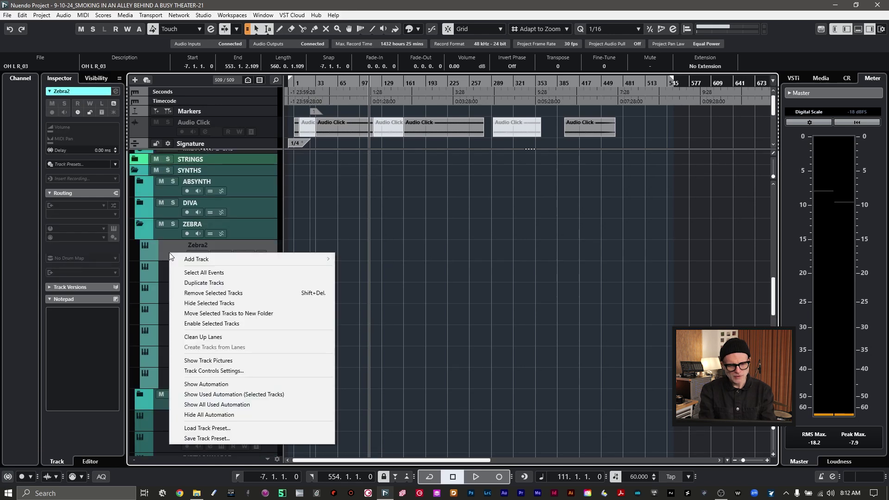
{"action": "left_click", "coordinate": [180, 323]}
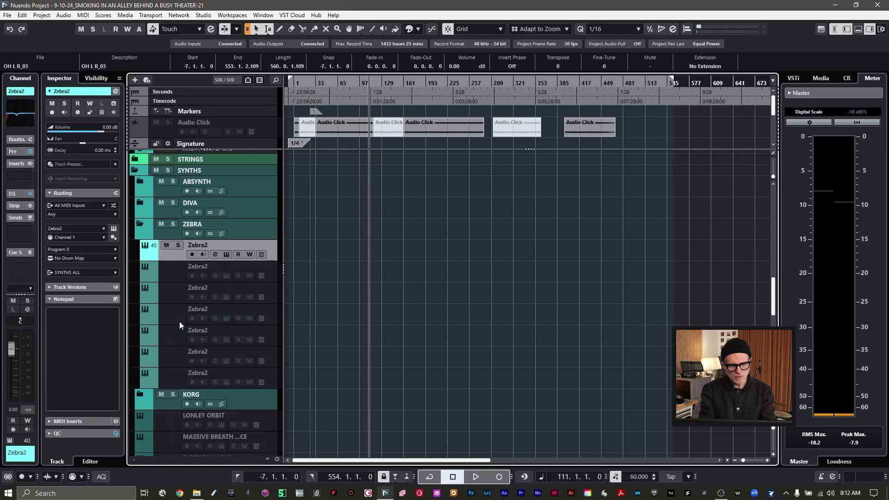
- Move the overhead MIDI notes onto the enabled Zebra2 track
{"action": "scroll", "coordinate": [374, 324], "scroll_direction": "down", "scroll_amount": 5}
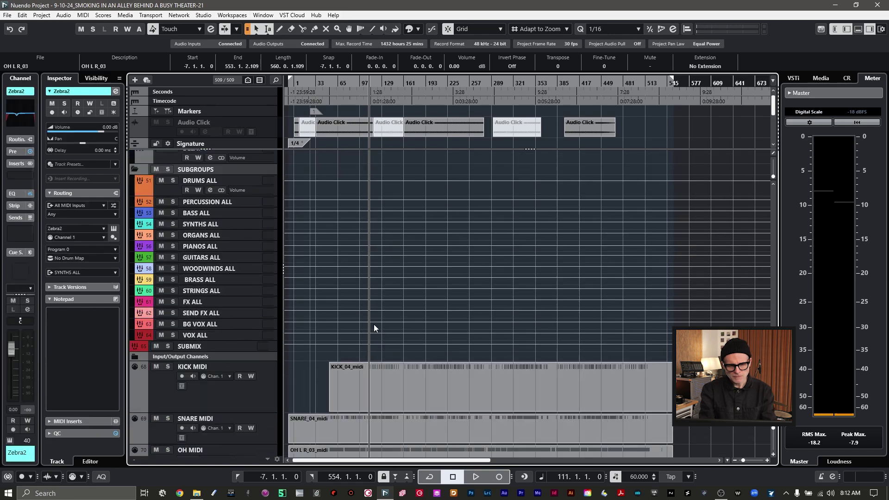
{"action": "scroll", "coordinate": [373, 319], "scroll_direction": "down", "scroll_amount": 2}
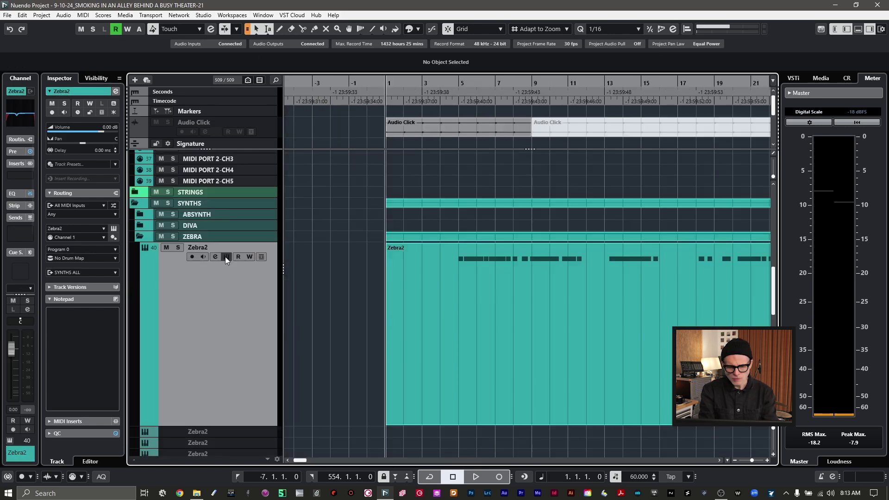
- Open the Zebra2 track's instrument window, move it clear of the track controls, and turn on the track's monitoring
{"action": "left_click", "coordinate": [226, 257]}
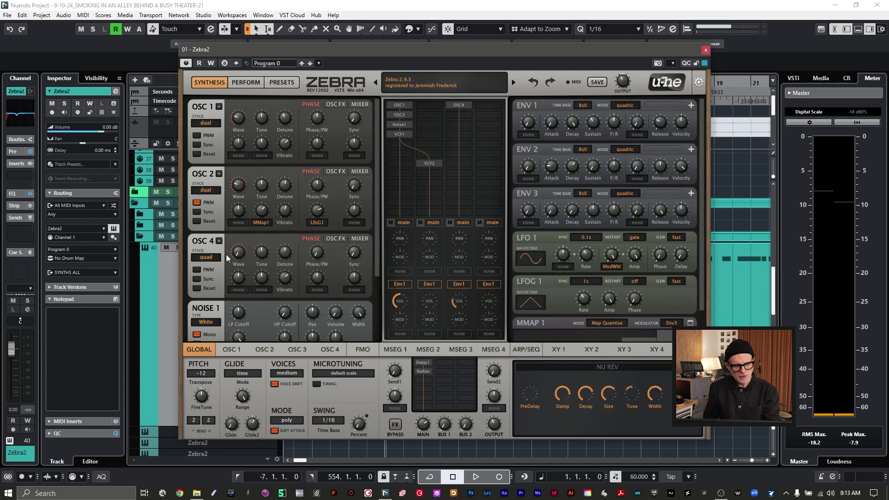
{"action": "left_click", "coordinate": [399, 163]}
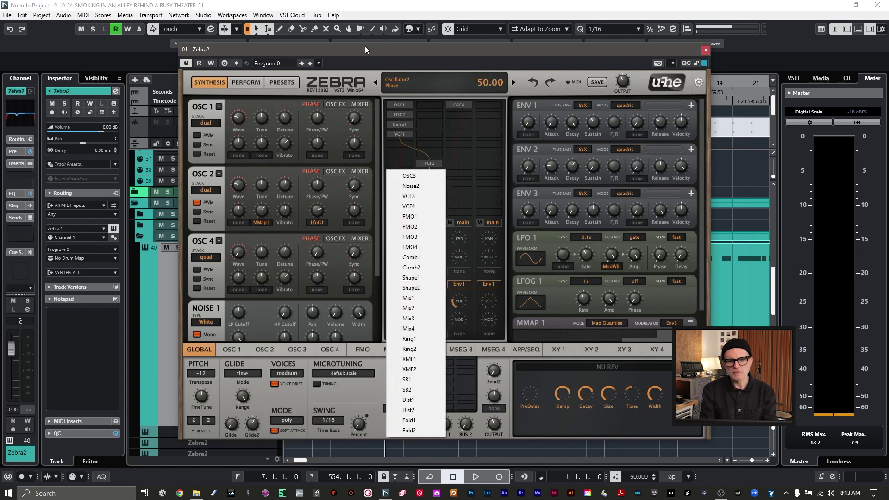
{"action": "left_click", "coordinate": [365, 46]}
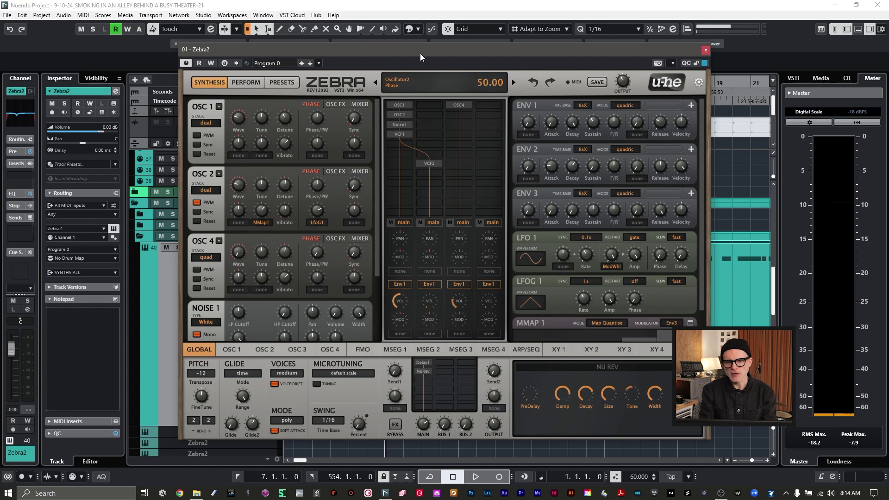
{"action": "left_click_drag", "start_coordinate": [420, 53], "coordinate": [514, 57]}
{"action": "left_click", "coordinate": [203, 257]}
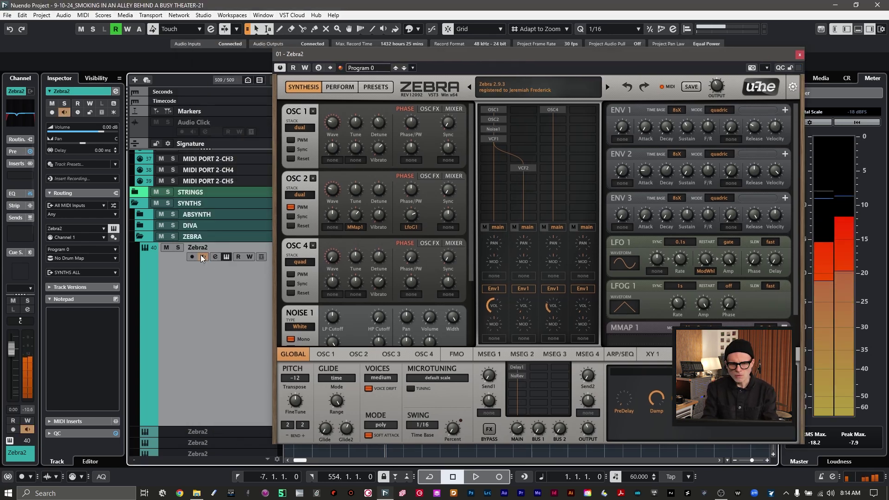
- Open the Zebra2 part in the Key Editor and audition the pitch of its notes on the keyboard
{"action": "left_click_drag", "start_coordinate": [442, 48], "coordinate": [238, 68]}
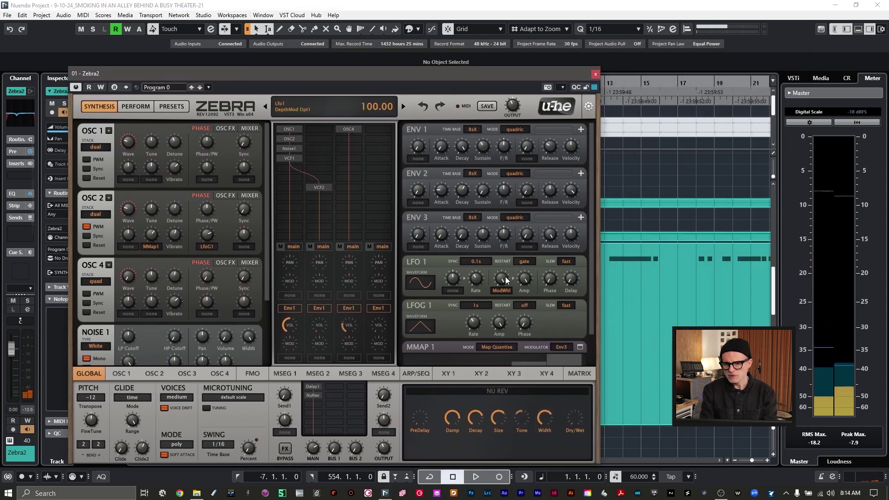
{"action": "double_click", "coordinate": [635, 350]}
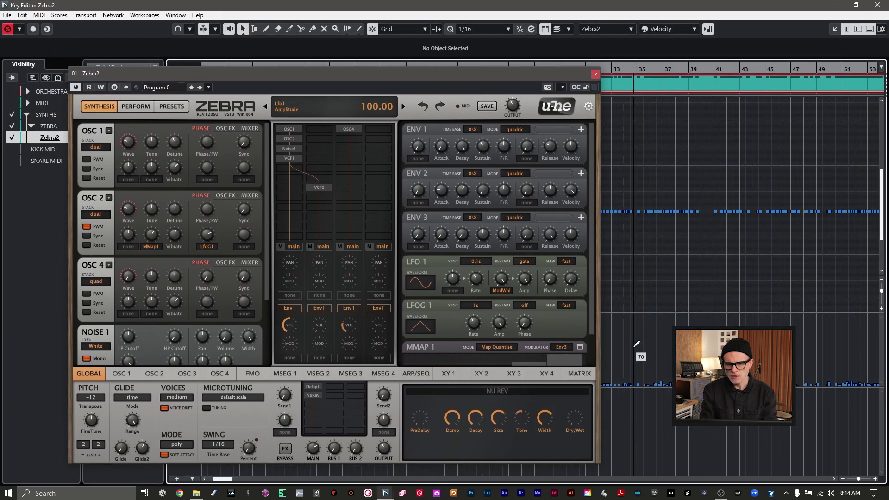
{"action": "left_click_drag", "start_coordinate": [468, 75], "coordinate": [775, 76]}
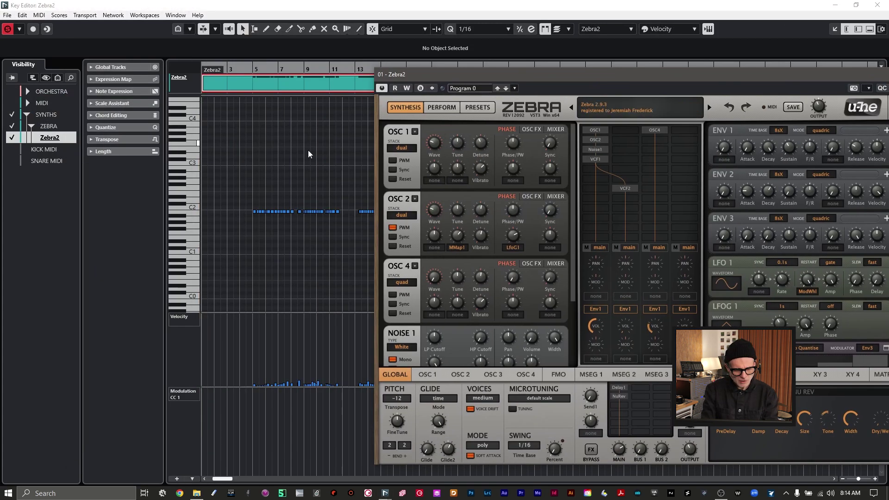
{"action": "left_click", "coordinate": [198, 212]}
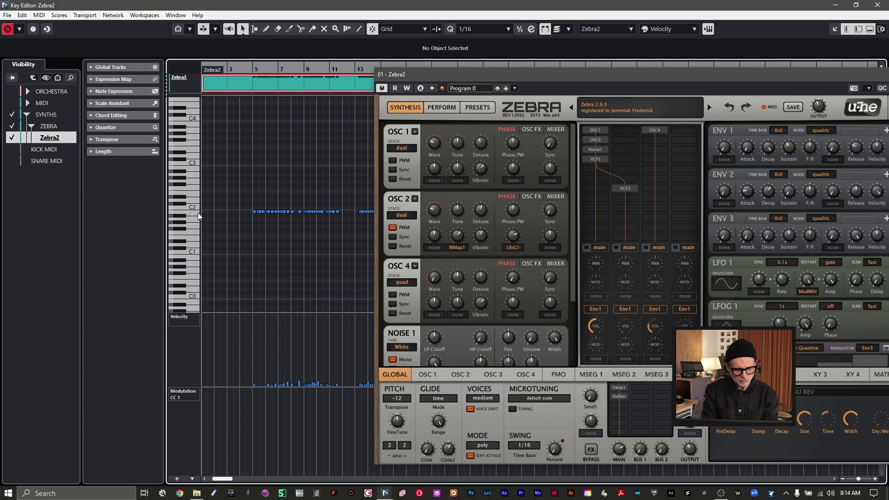
{"action": "left_click", "coordinate": [199, 212]}
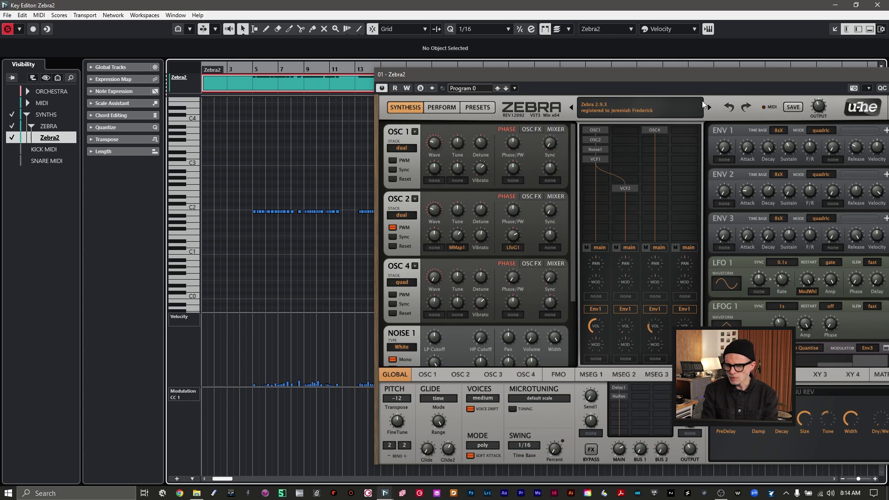
- Lower Zebra2's main output to 56.00 and close the instrument window
{"action": "left_click_drag", "start_coordinate": [717, 74], "coordinate": [581, 71]}
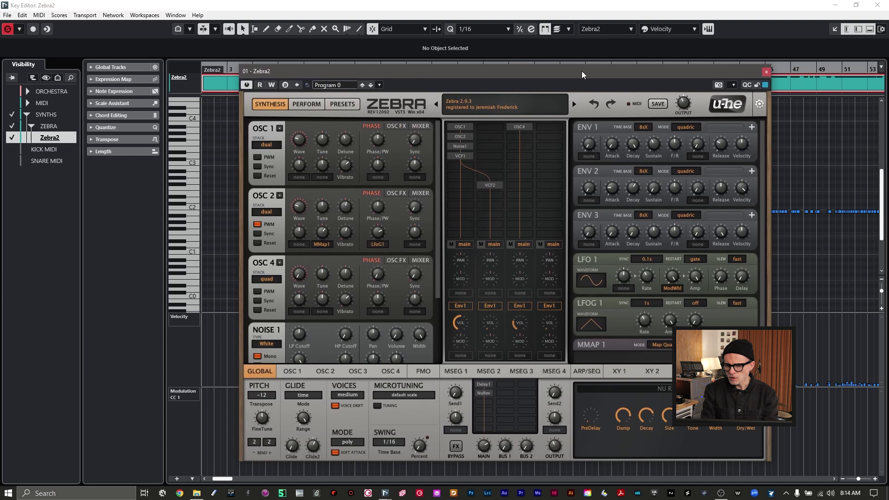
{"action": "mouse_move", "coordinate": [679, 102]}
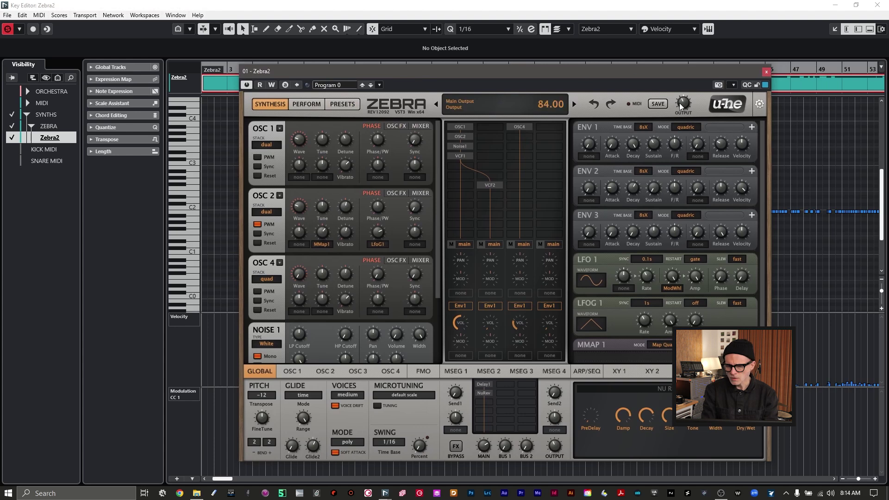
{"action": "scroll", "coordinate": [681, 108], "scroll_direction": "down", "scroll_amount": 3}
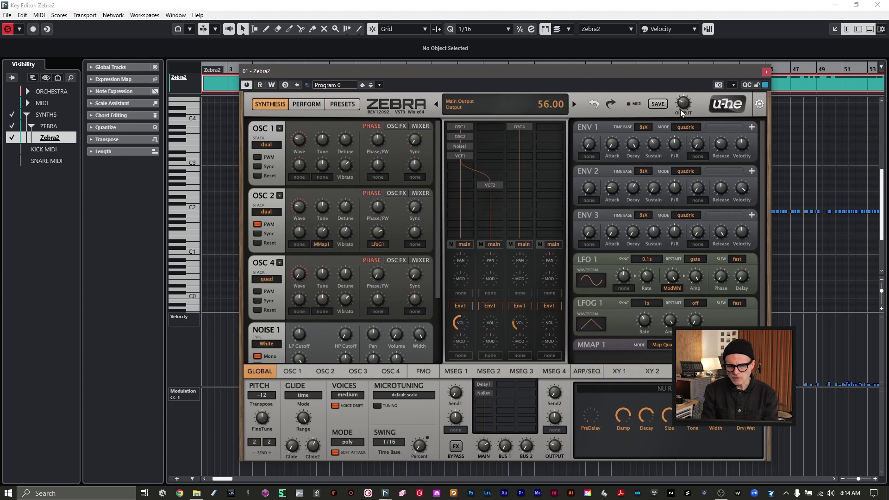
{"action": "left_click", "coordinate": [766, 73]}
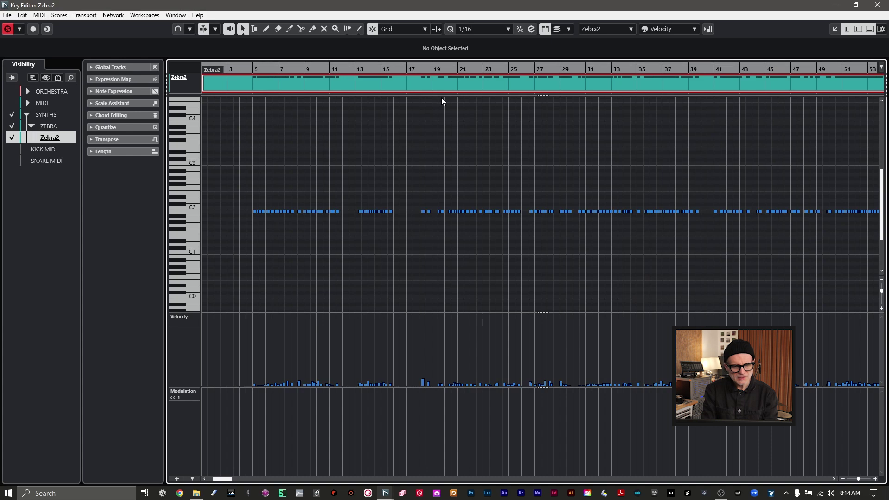
- Play the Zebra2 part from bar 4 in the Key Editor to hear the synth follow the overhead hits
{"action": "left_click", "coordinate": [244, 69]}
{"action": "key", "text": "space"}
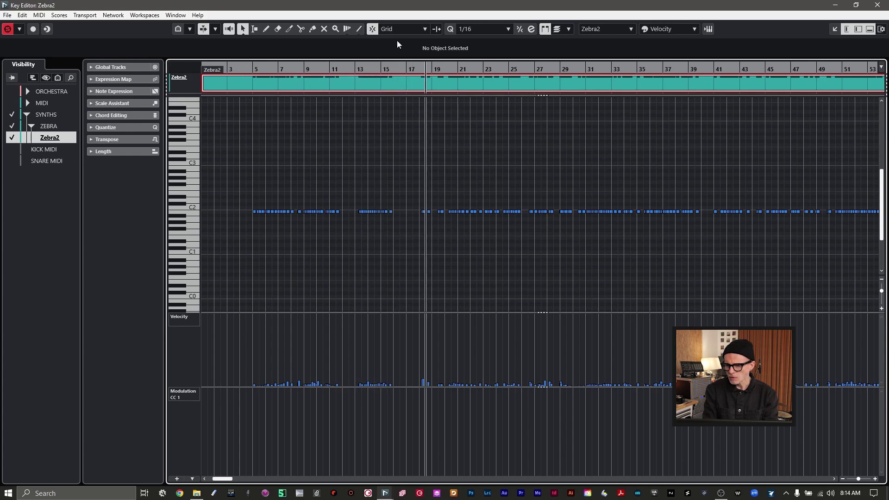
{"action": "key", "text": "space"}
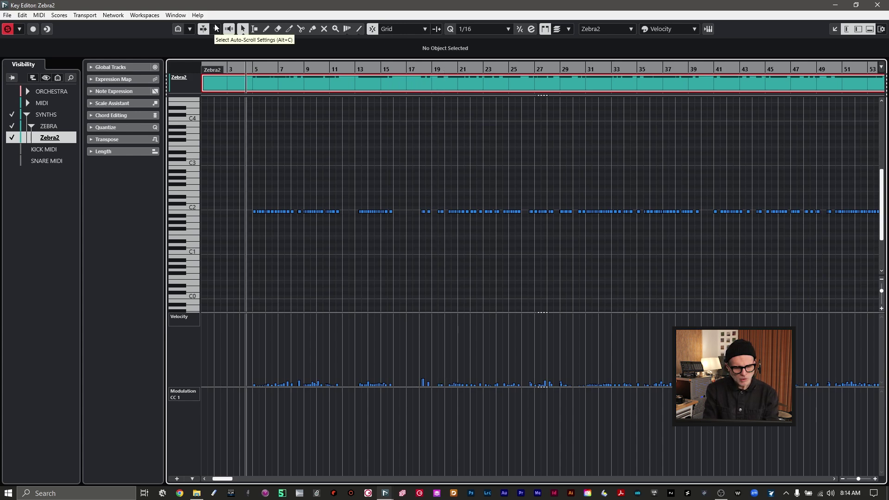
- Return to the project window, open the Zebra2 track's instrument window and play the part from bar 4
{"action": "key", "text": "Return"}
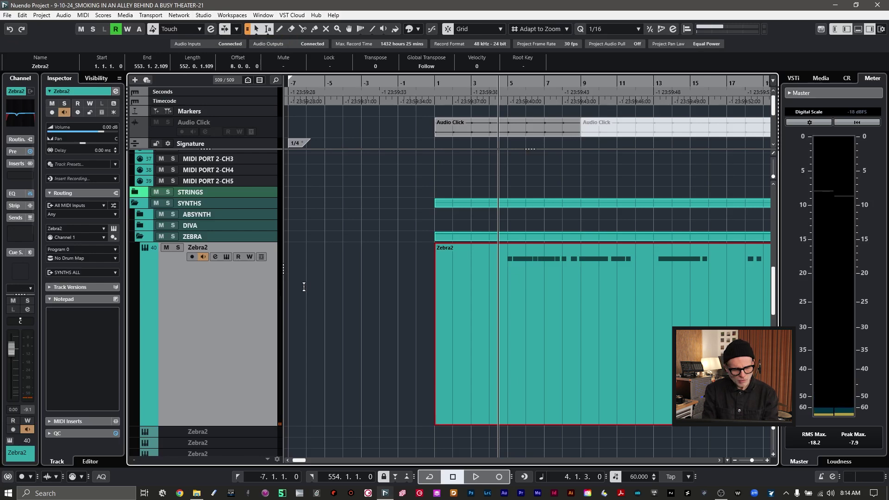
{"action": "left_click", "coordinate": [226, 256]}
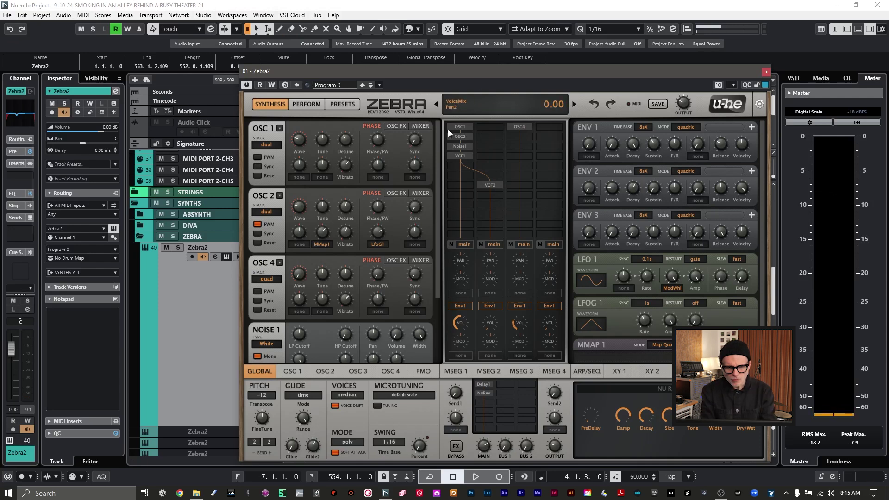
{"action": "key", "text": "space"}
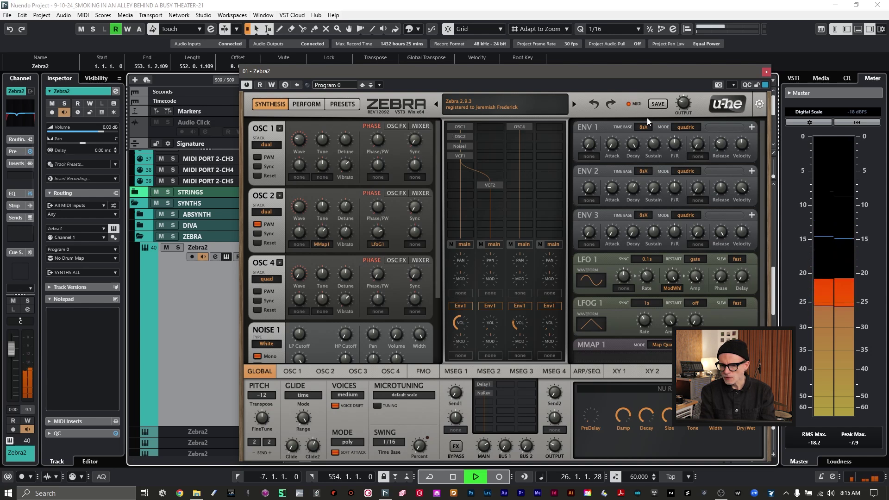
{"action": "key", "text": "space"}
- Set Zebra2's envelope 1 decay to 44.00, adjust its sustain, and play the part to hear the shorter notes
{"action": "mouse_move", "coordinate": [635, 144]}
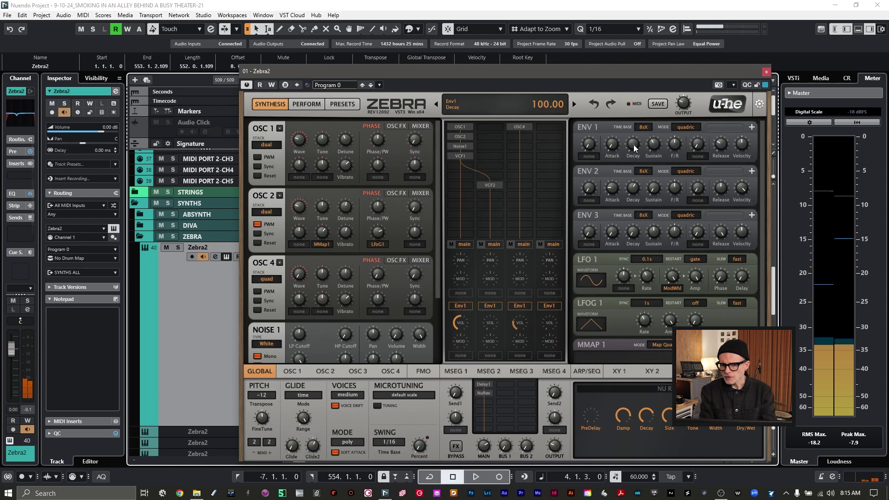
{"action": "left_click_drag", "start_coordinate": [634, 146], "coordinate": [633, 189]}
{"action": "left_click_drag", "start_coordinate": [652, 142], "coordinate": [650, 152]}
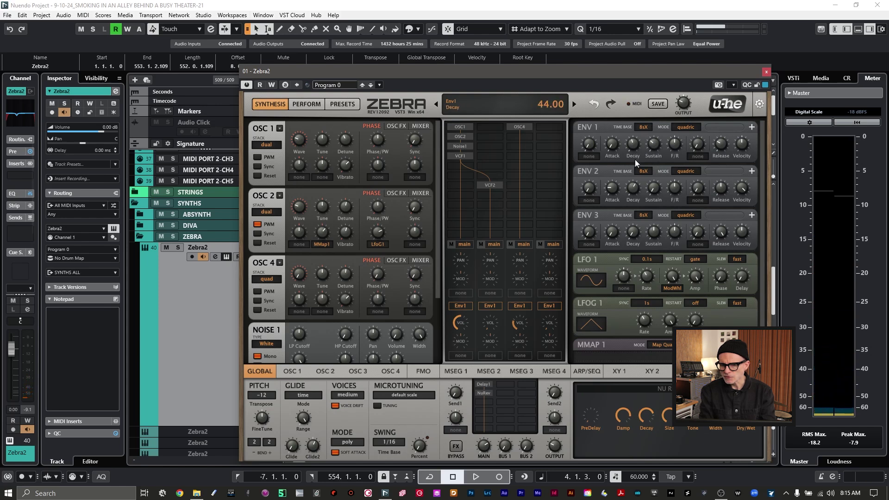
{"action": "left_click_drag", "start_coordinate": [632, 191], "coordinate": [635, 207]}
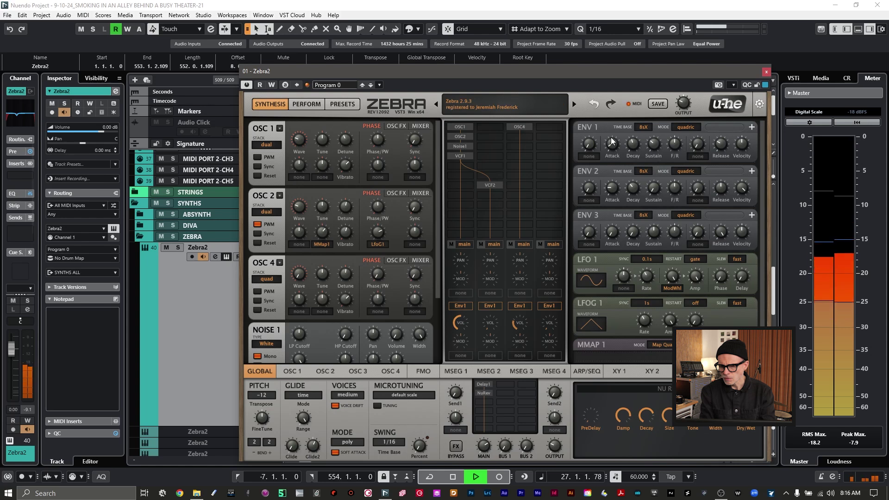
{"action": "key", "text": "space"}
{"action": "left_click", "coordinate": [766, 74]}
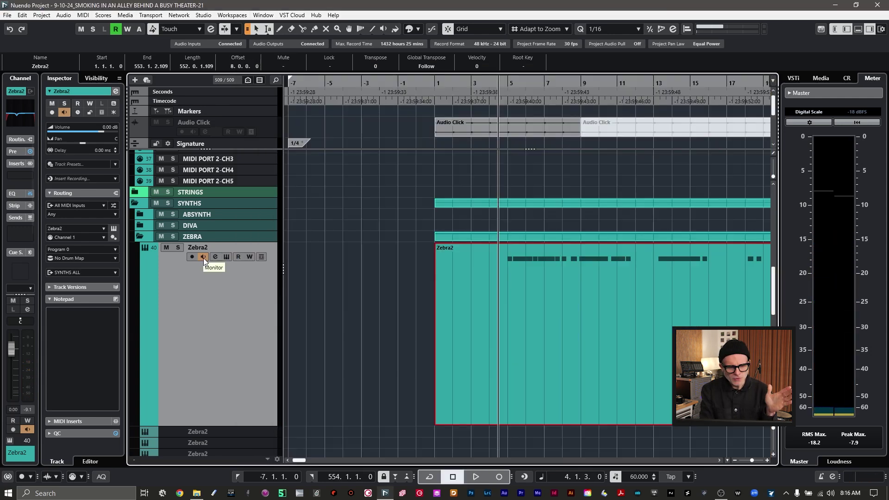
- Reopen the Zebra2 instrument and audition the presets HS Ballad Days and HS Klicky Klav on the triggered part
{"action": "left_click", "coordinate": [224, 259]}
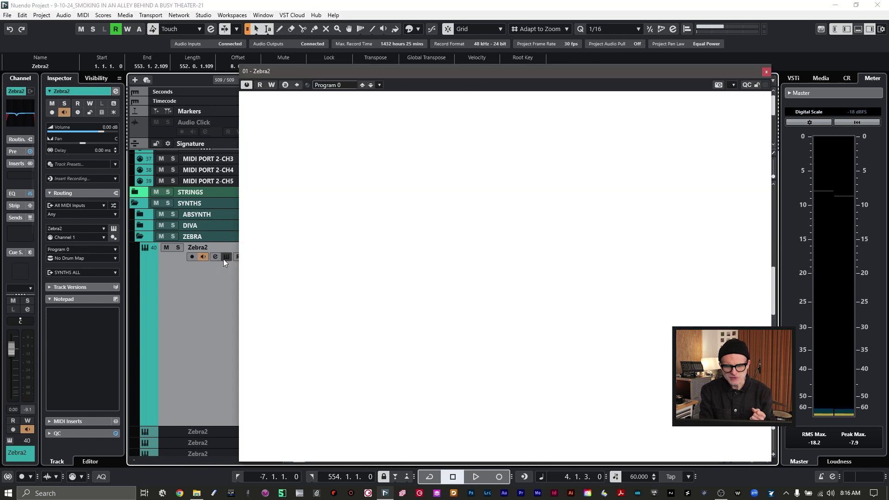
{"action": "left_click", "coordinate": [499, 115]}
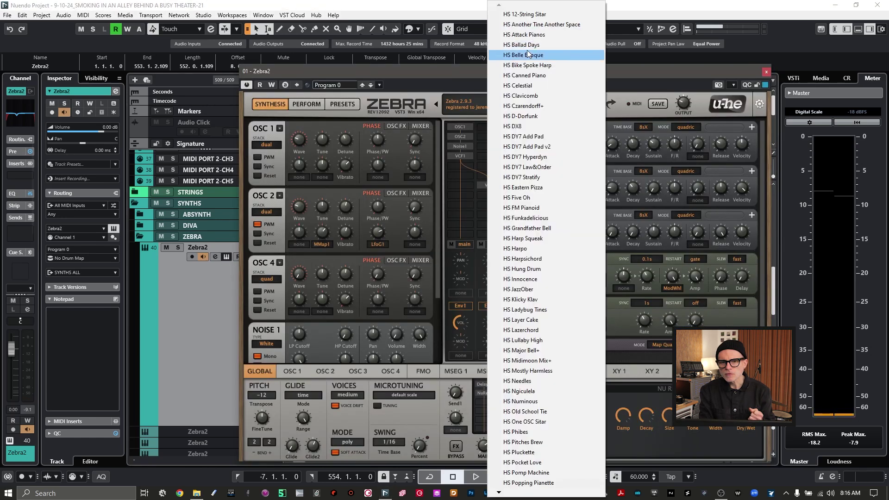
{"action": "left_click", "coordinate": [526, 46]}
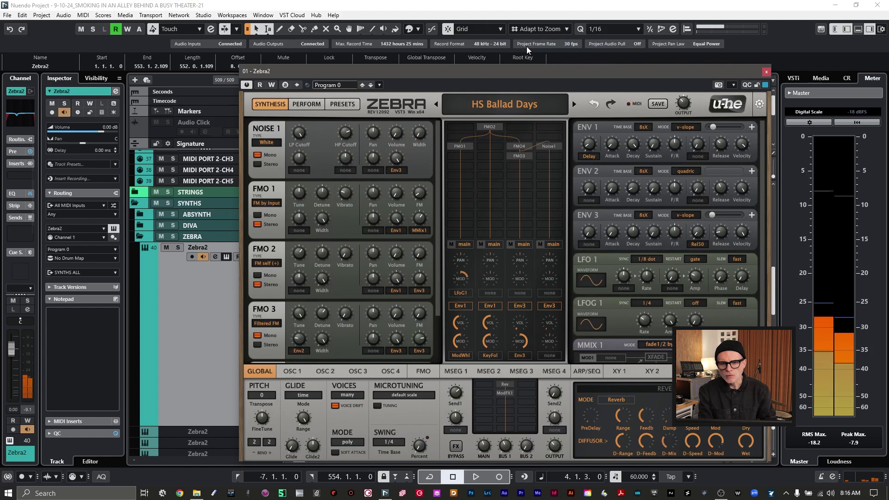
{"action": "left_click", "coordinate": [500, 104]}
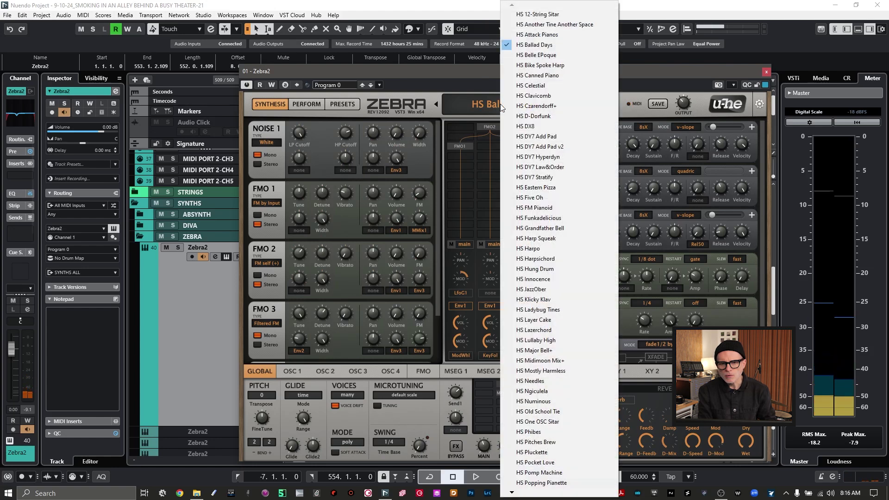
{"action": "left_click", "coordinate": [544, 301]}
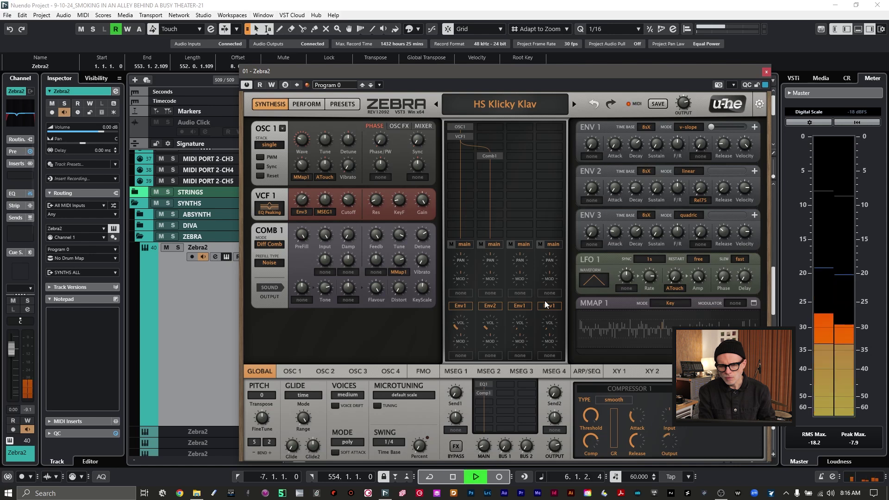
{"action": "key", "text": "space"}
- Load the presets HS Mostly Harmless and HS Pitches Brew in turn and play the part with each
{"action": "left_click", "coordinate": [500, 104]}
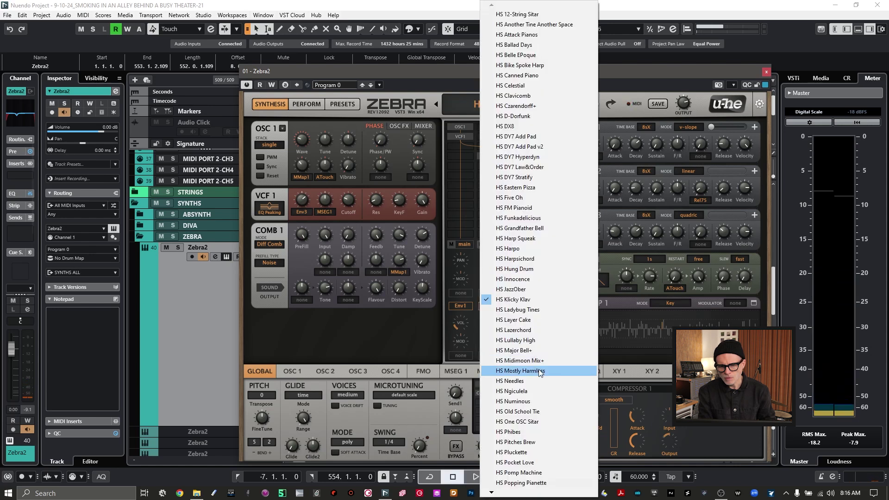
{"action": "left_click", "coordinate": [540, 371]}
{"action": "key", "text": "space"}
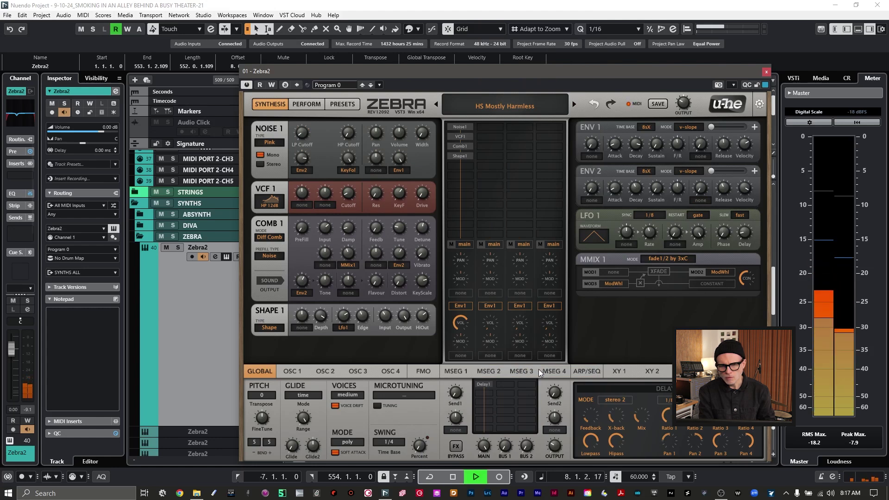
{"action": "key", "text": "space"}
{"action": "left_click", "coordinate": [495, 104]}
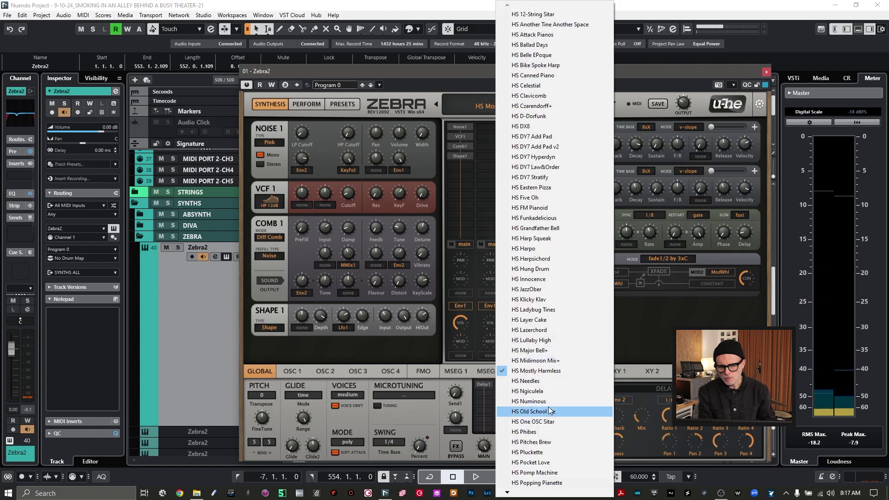
{"action": "left_click", "coordinate": [537, 442]}
{"action": "key", "text": "space"}
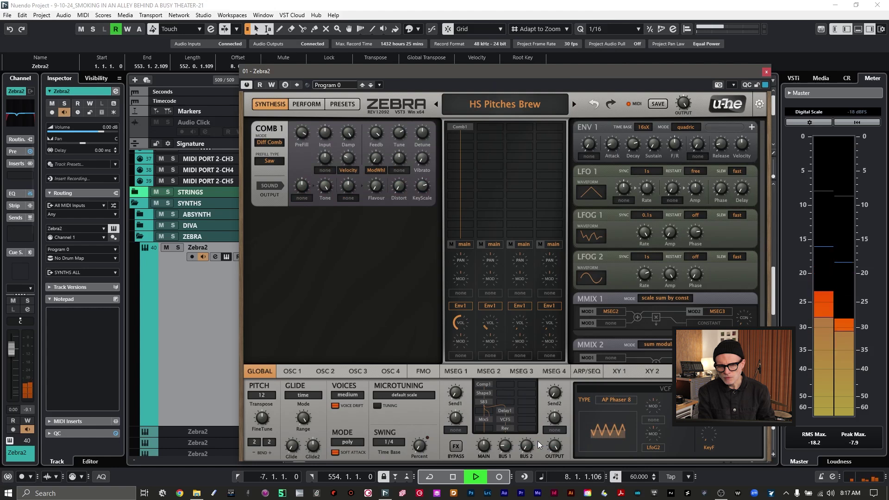
{"action": "key", "text": "space"}
- Audition the preset HS Pomp Machine with the main output lowered to 18.00, as well as HS Rhode Lady
{"action": "left_click", "coordinate": [477, 110]}
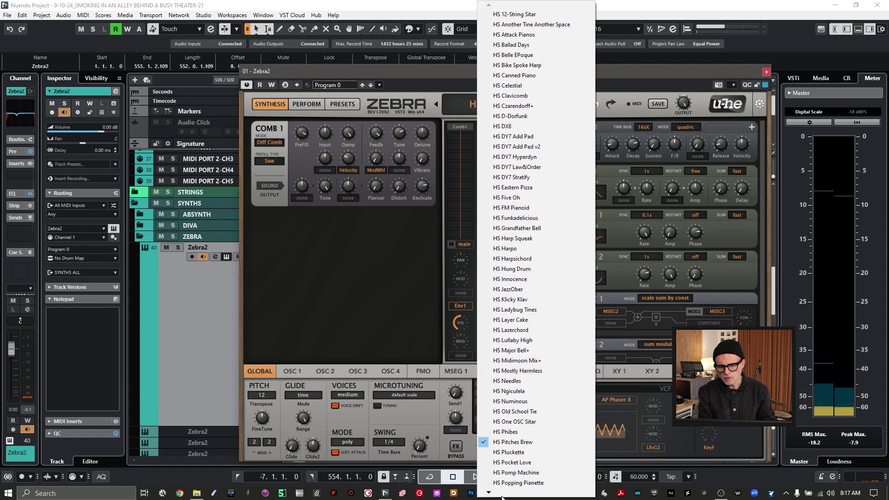
{"action": "left_click", "coordinate": [517, 472]}
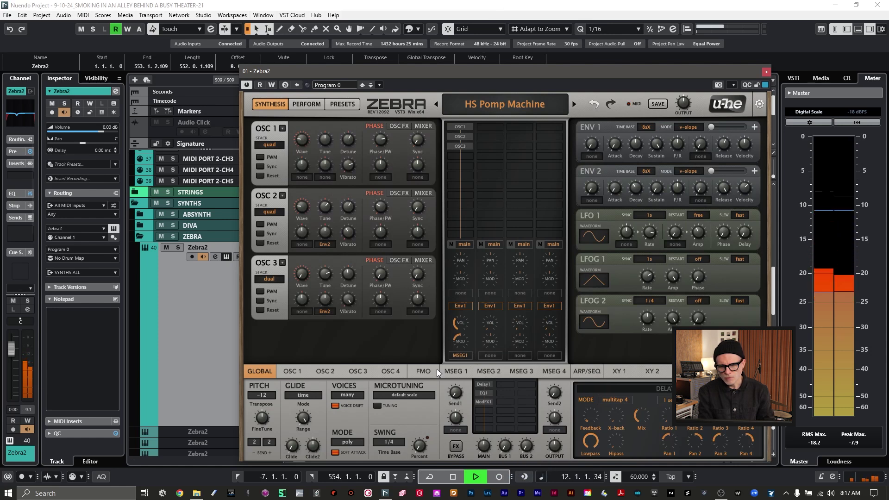
{"action": "mouse_move", "coordinate": [686, 115]}
{"action": "left_mouse_down"}
{"action": "mouse_move", "coordinate": [685, 102]}
{"action": "mouse_move", "coordinate": [682, 121]}
{"action": "left_mouse_up"}
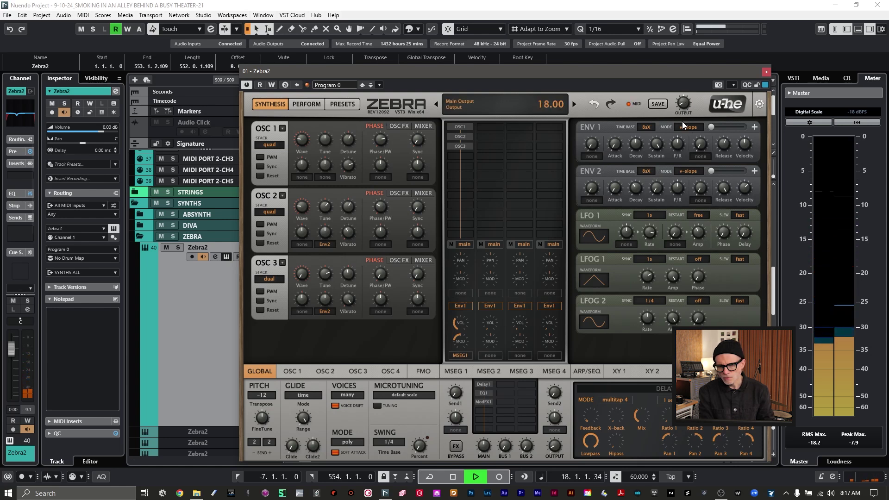
{"action": "key", "text": "space"}
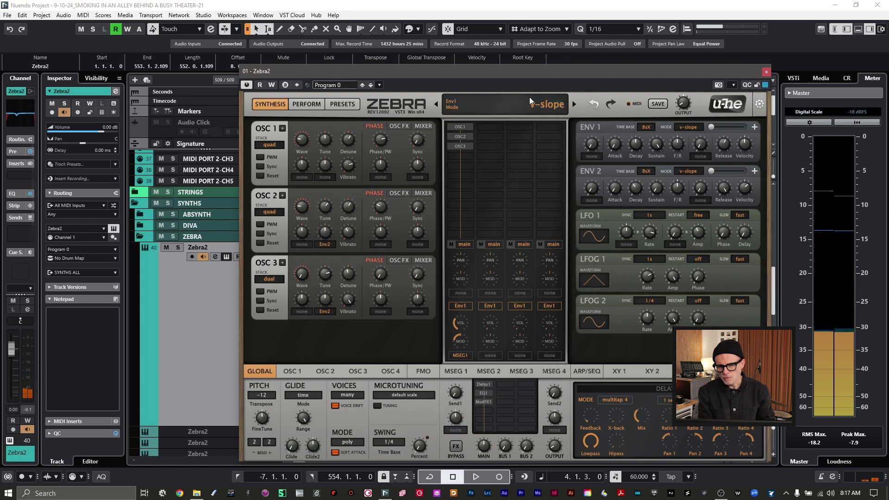
{"action": "key", "text": "space"}
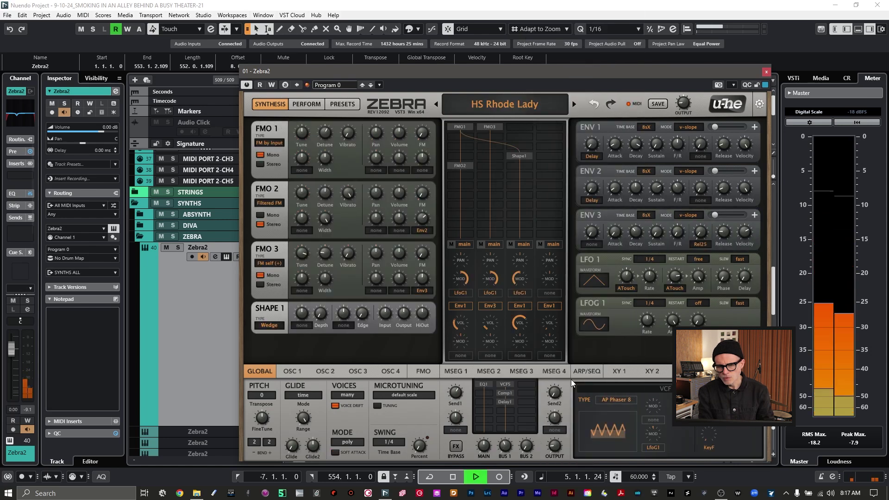
{"action": "key", "text": "space"}
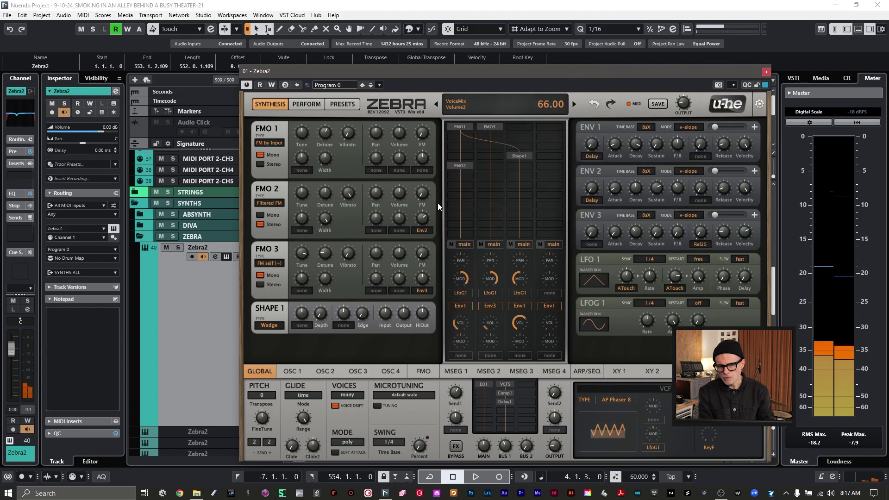
- Load the preset HS Wireworms 1 and play the part while raising Zebra2's main output
{"action": "left_click", "coordinate": [487, 102]}
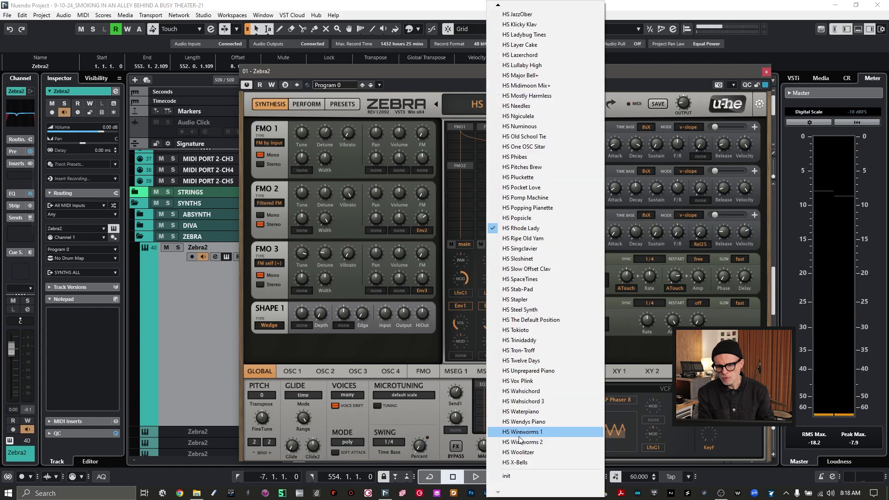
{"action": "left_click", "coordinate": [519, 433]}
{"action": "key", "text": "space"}
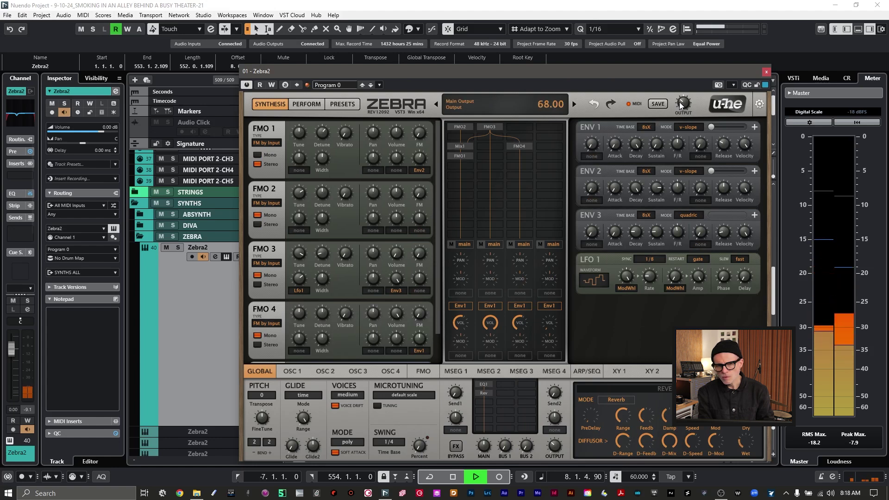
{"action": "scroll", "coordinate": [679, 102], "scroll_direction": "up", "scroll_amount": 2}
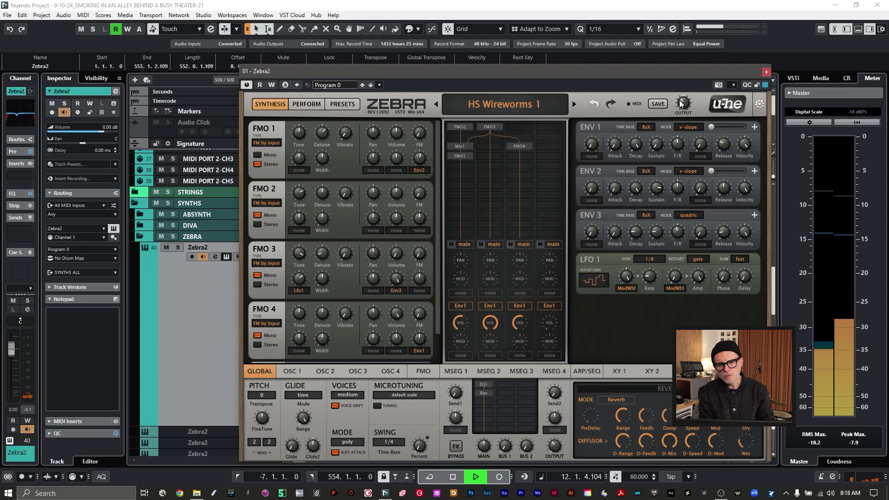
{"action": "key", "text": "space"}
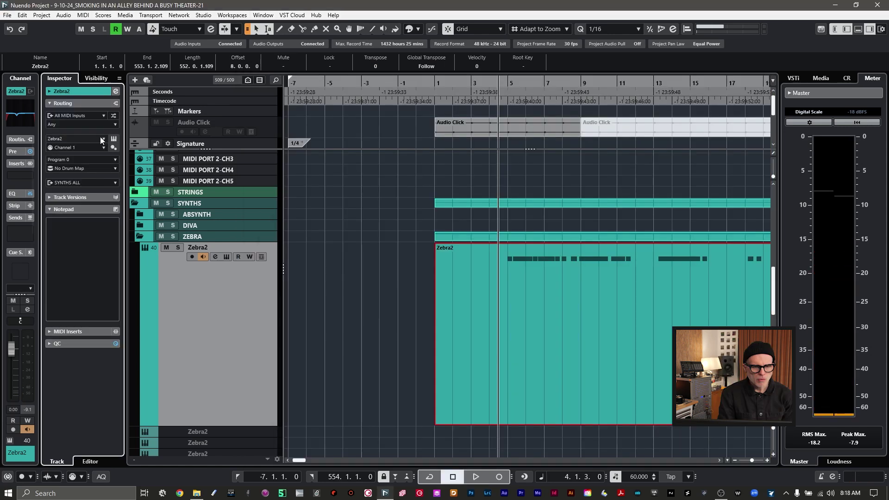
- Reload Zebra2 as the track's instrument, discarding its changes, and play the part with the default sound
{"action": "left_click", "coordinate": [103, 138]}
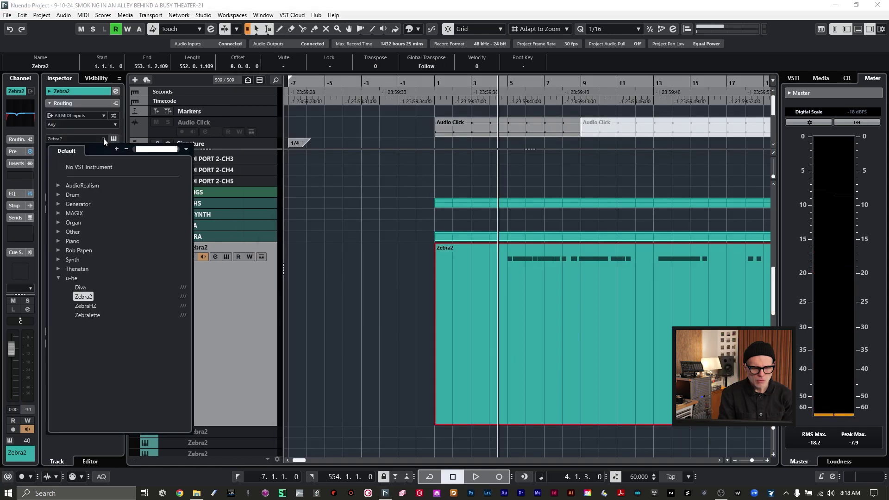
{"action": "left_click", "coordinate": [82, 298]}
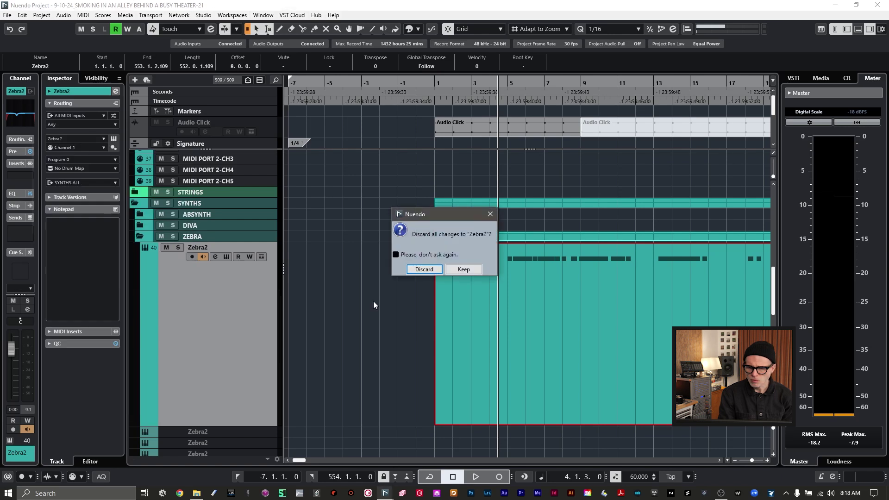
{"action": "left_click", "coordinate": [430, 269]}
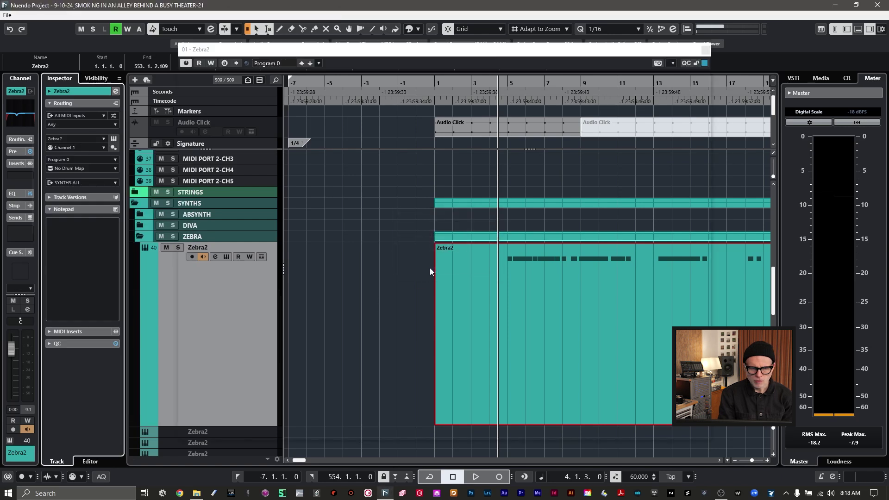
{"action": "key", "text": "space"}
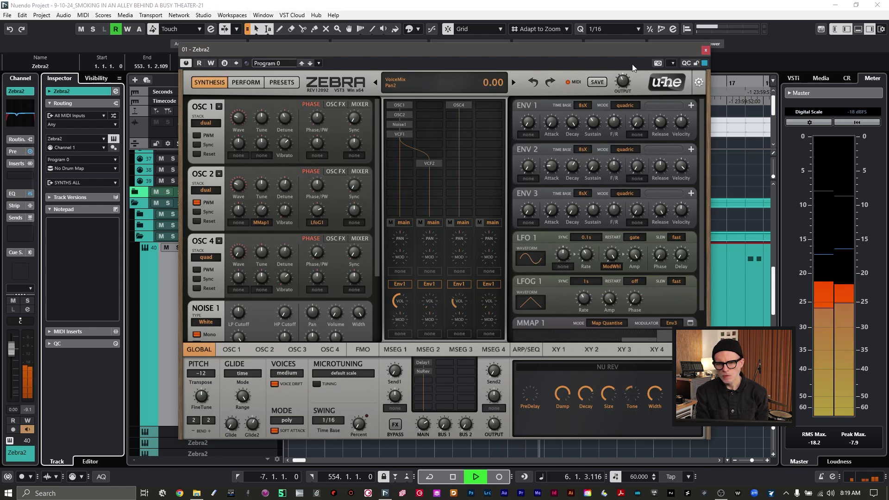
{"action": "mouse_move", "coordinate": [570, 129]}
{"action": "key", "text": "space"}
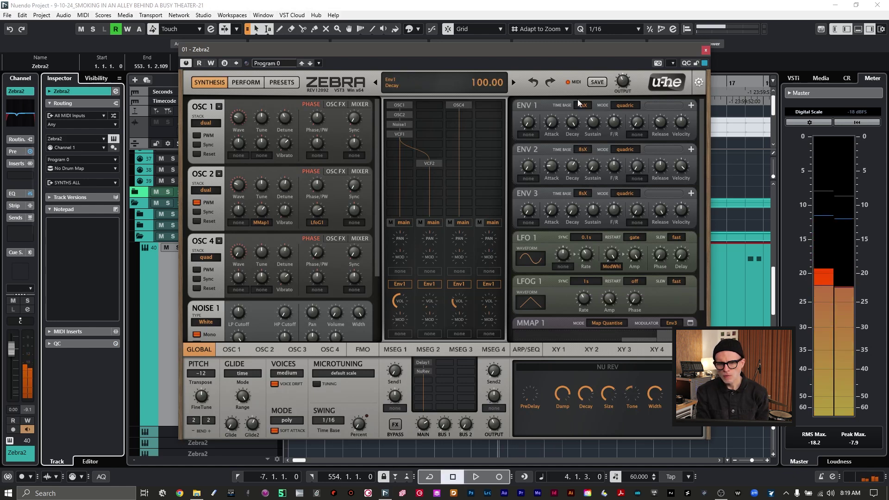
- Shorten the decay of Zebra2's envelope 1 to 28.00
{"action": "mouse_move", "coordinate": [621, 81]}
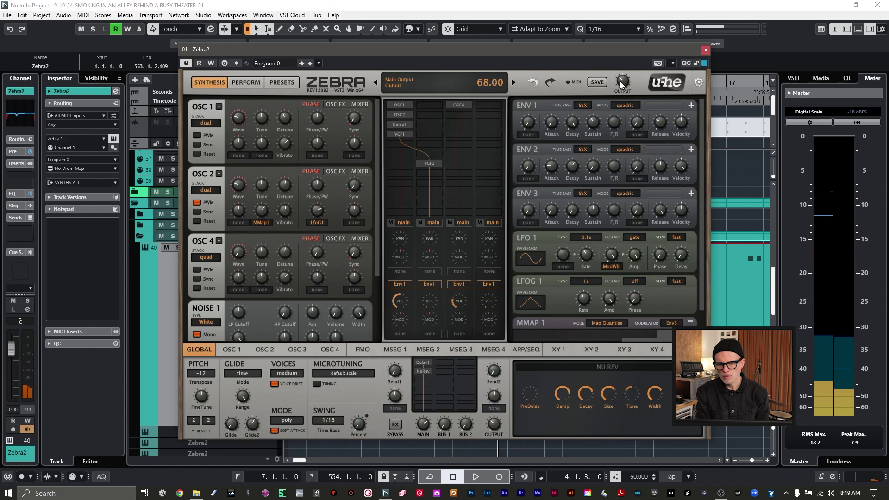
{"action": "left_click_drag", "start_coordinate": [573, 126], "coordinate": [574, 179]}
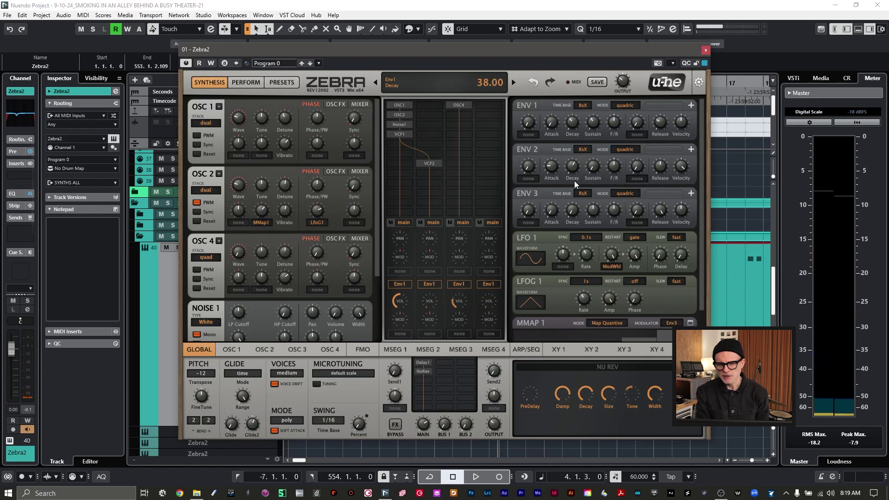
{"action": "mouse_move", "coordinate": [596, 125]}
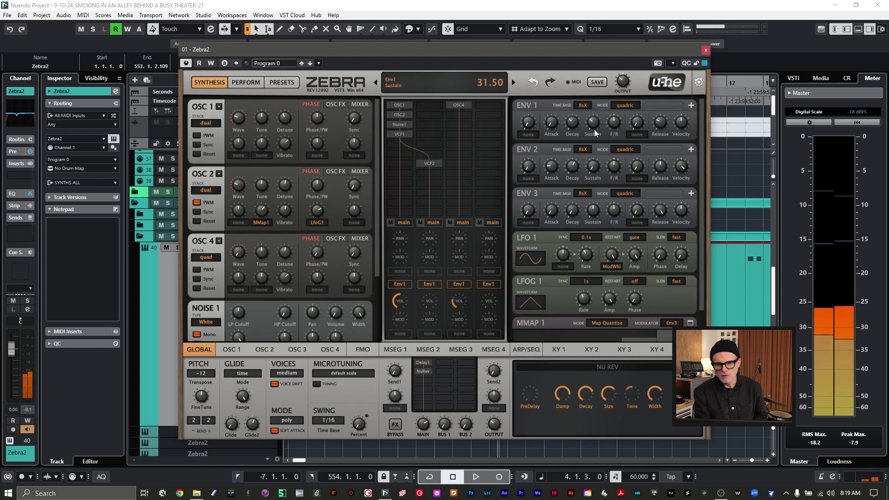
{"action": "scroll", "coordinate": [572, 125], "scroll_direction": "down", "scroll_amount": 3}
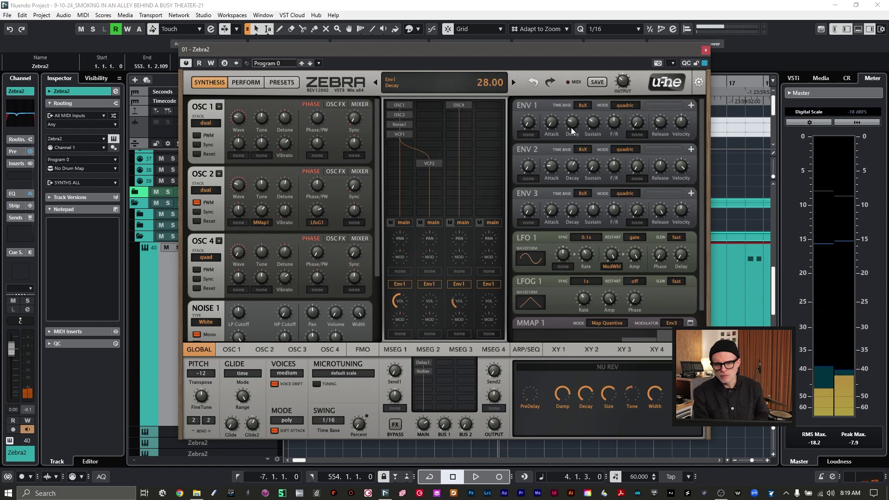
- Set the decay of Zebra2's envelope 1 to 44.00 and adjust envelope 2's decay while playing the part
{"action": "mouse_move", "coordinate": [572, 172]}
{"action": "left_click_drag", "start_coordinate": [573, 192], "coordinate": [573, 199]}
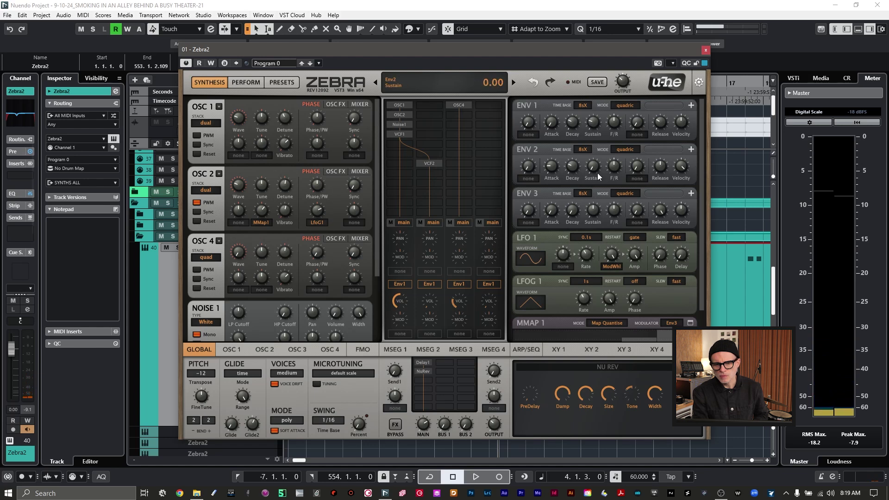
{"action": "mouse_move", "coordinate": [566, 123]}
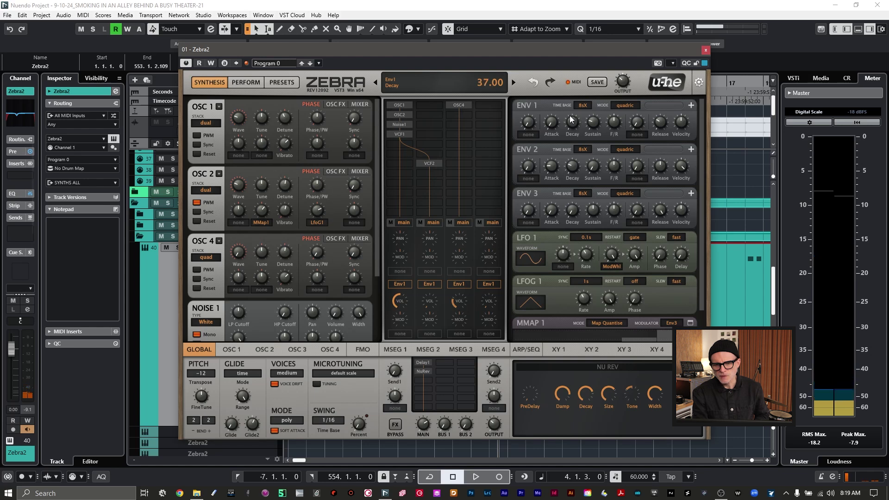
{"action": "left_click_drag", "start_coordinate": [571, 123], "coordinate": [571, 116]}
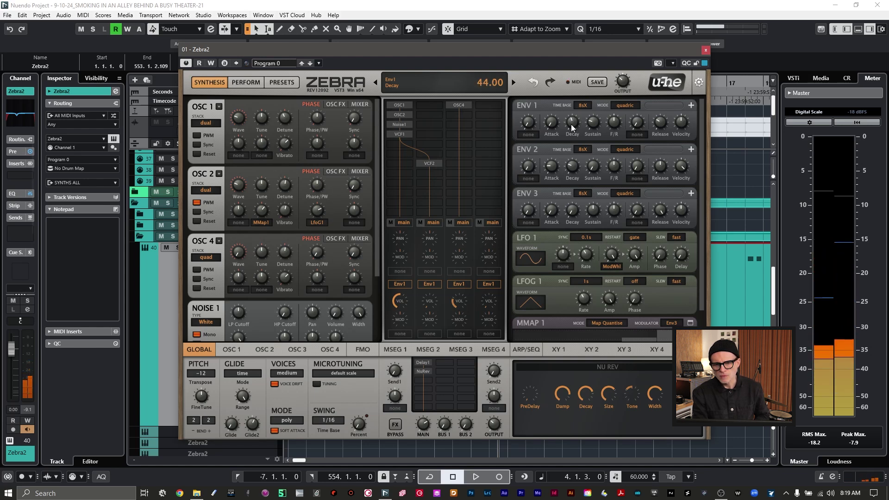
{"action": "left_click_drag", "start_coordinate": [571, 168], "coordinate": [571, 156]}
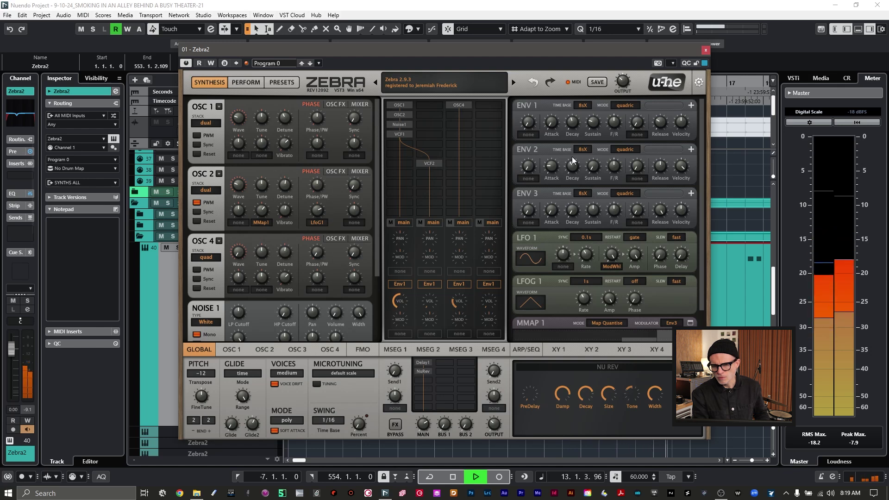
{"action": "key", "text": "space"}
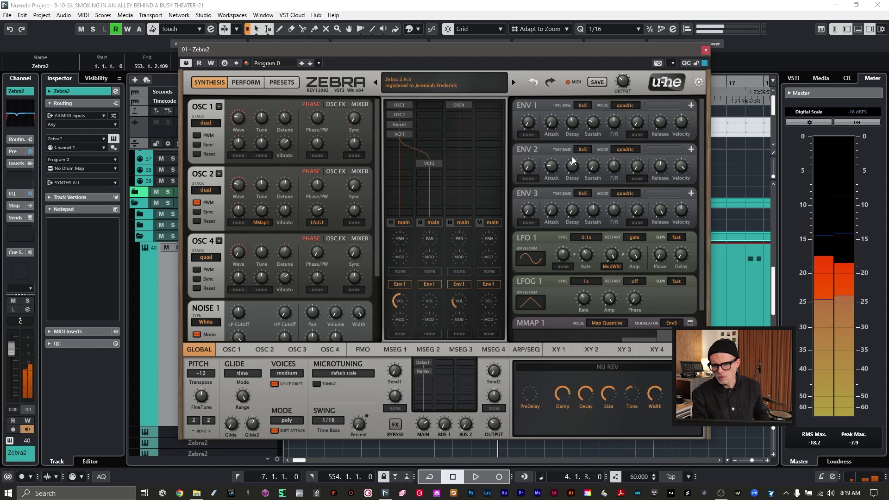
- Open the Zebra2 part in the Key Editor and transpose all of its notes up one octave to B2
{"action": "left_click", "coordinate": [705, 49]}
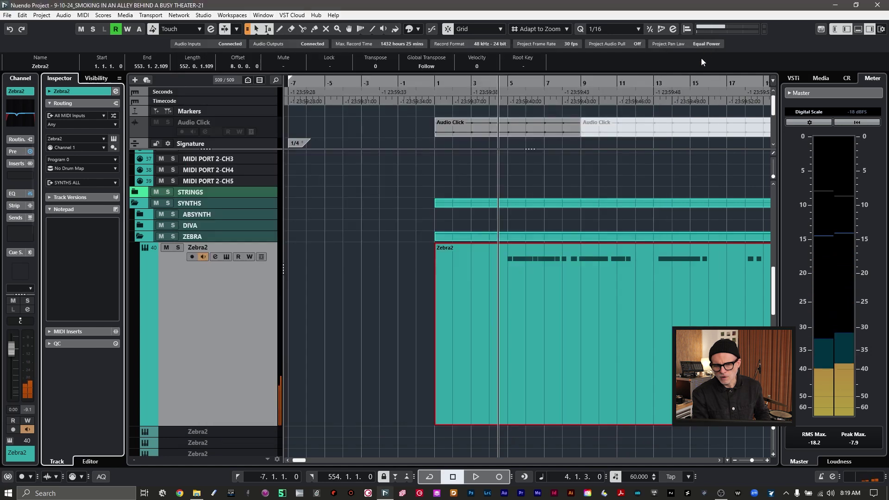
{"action": "double_click", "coordinate": [599, 360]}
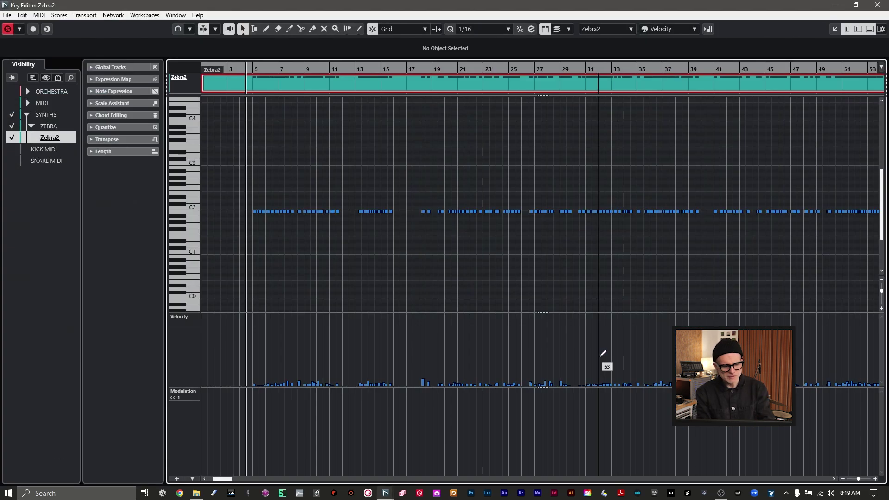
{"action": "key", "text": "shift+f"}
{"action": "key", "text": "ctrl+a"}
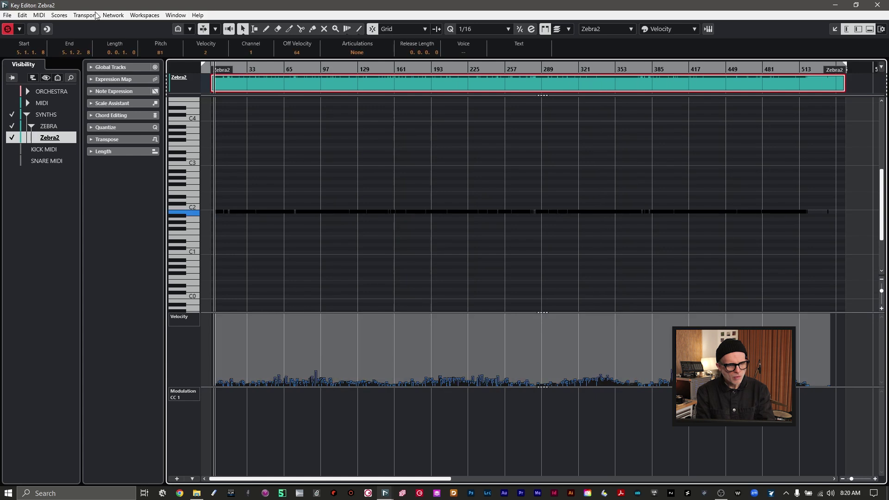
{"action": "left_click", "coordinate": [160, 53]}
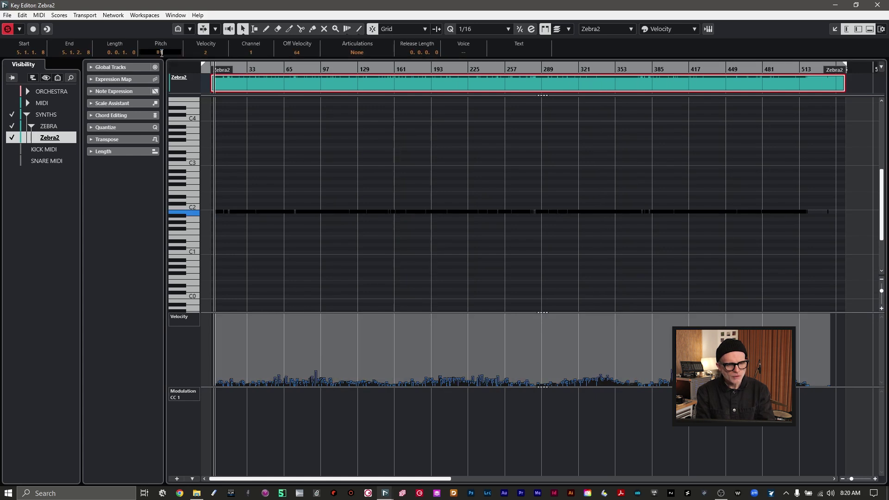
{"action": "key", "text": "shift+Up"}
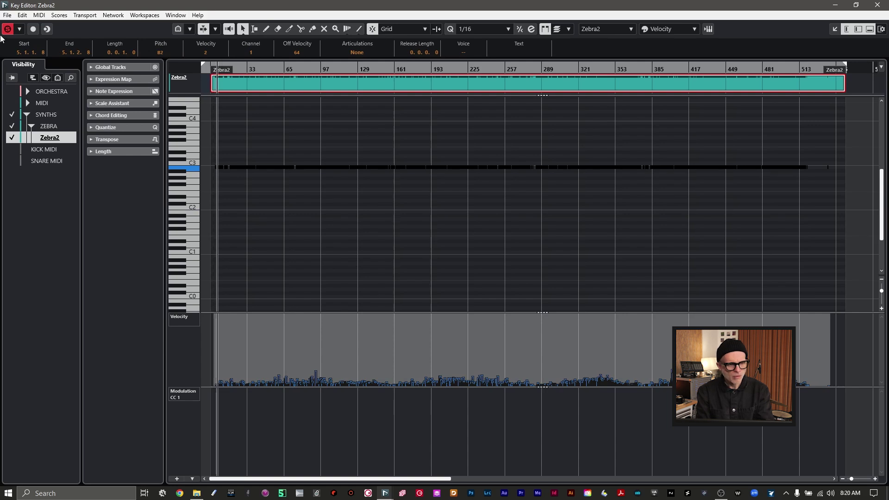
- Turn off the editor's solo and scale up the velocities of all notes, bringing the first note to 6
{"action": "left_click", "coordinate": [8, 30]}
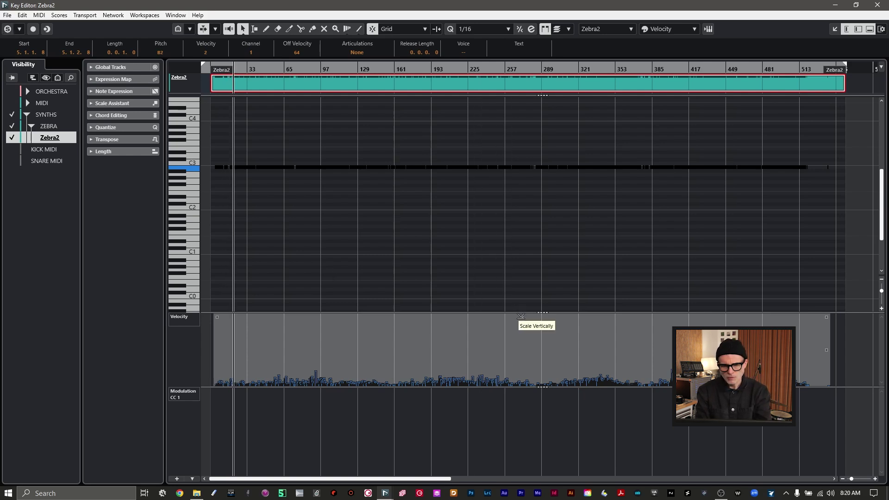
{"action": "left_click_drag", "start_coordinate": [519, 315], "coordinate": [519, 250]}
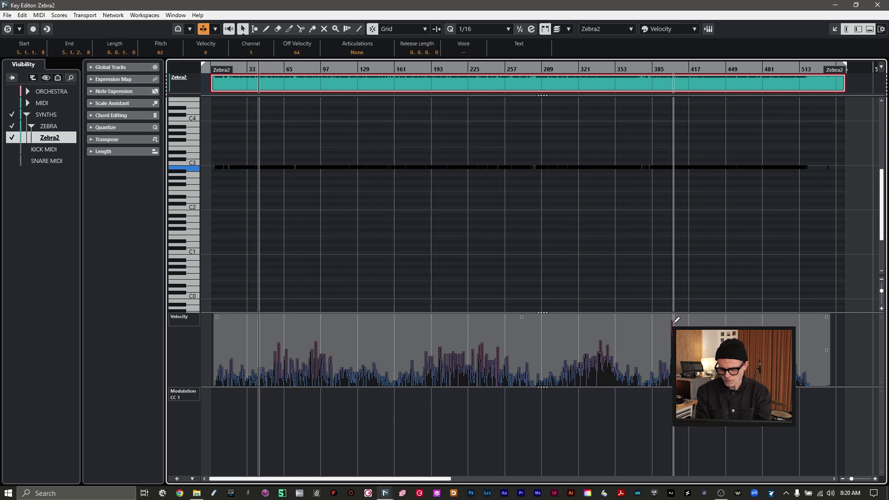
{"action": "left_click_drag", "start_coordinate": [671, 326], "coordinate": [671, 328]}
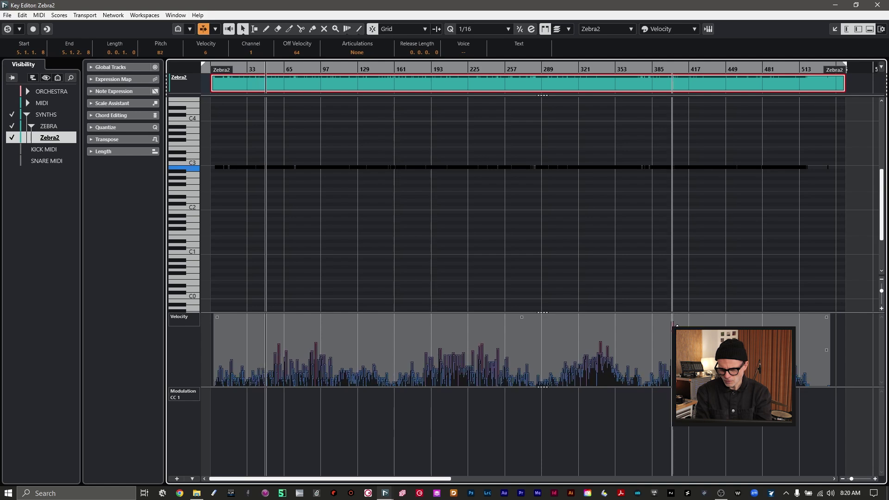
{"action": "key", "text": "space"}
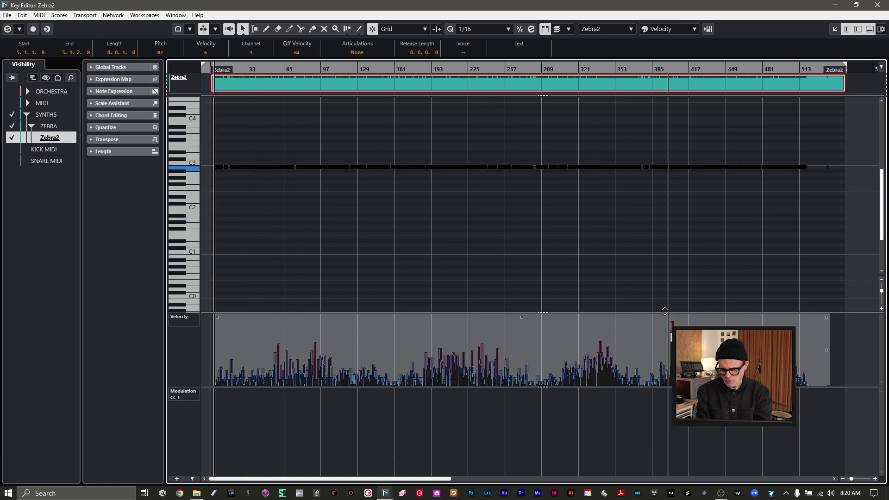
{"action": "left_click", "coordinate": [659, 297]}
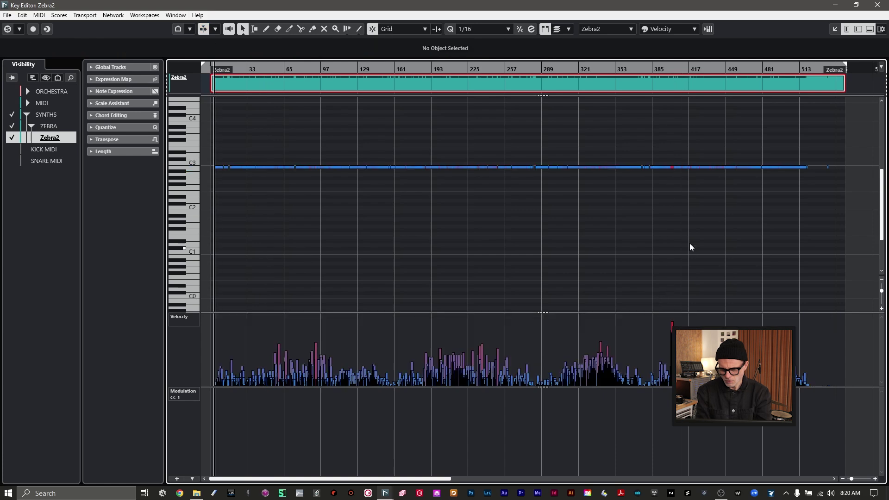
- Scale down the velocities of the loud notes in bars 401 to 403, bringing their first note to 52
{"action": "left_click", "coordinate": [678, 320], "text": "alt+shift"}
{"action": "left_click_drag", "start_coordinate": [497, 188], "coordinate": [452, 137]}
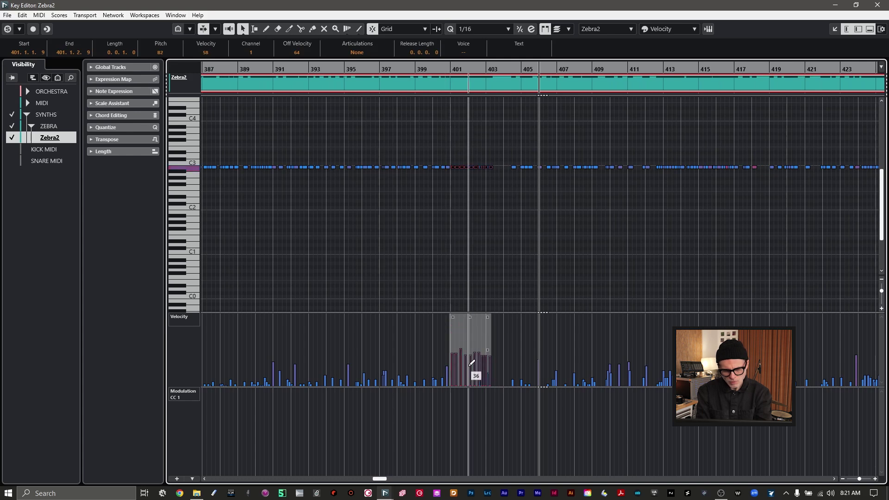
{"action": "left_click", "coordinate": [435, 67]}
{"action": "key", "text": "space"}
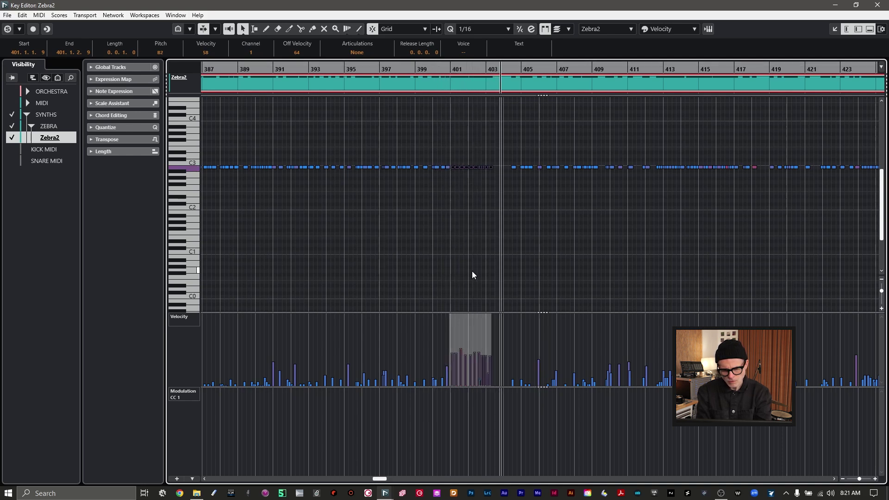
{"action": "mouse_move", "coordinate": [468, 314]}
{"action": "left_click_drag", "start_coordinate": [469, 314], "coordinate": [468, 323]}
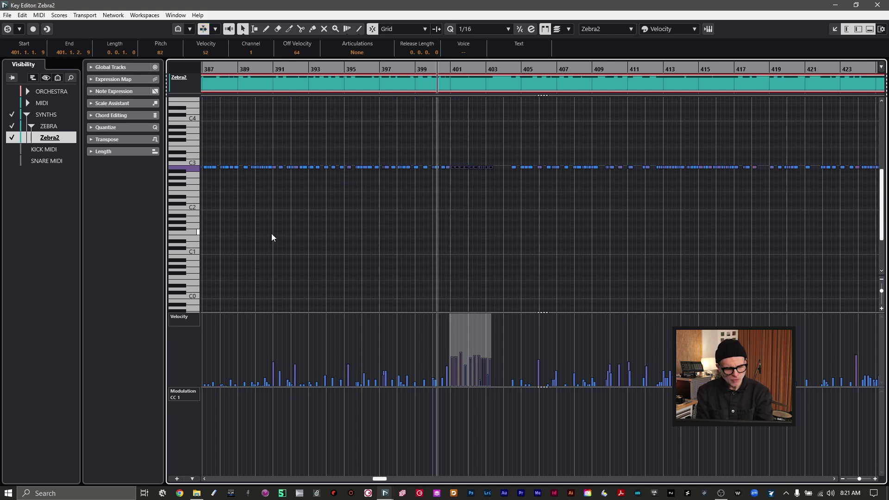
- Transpose all notes of the Zebra2 part down one octave to B1
{"action": "key", "text": "shift+f"}
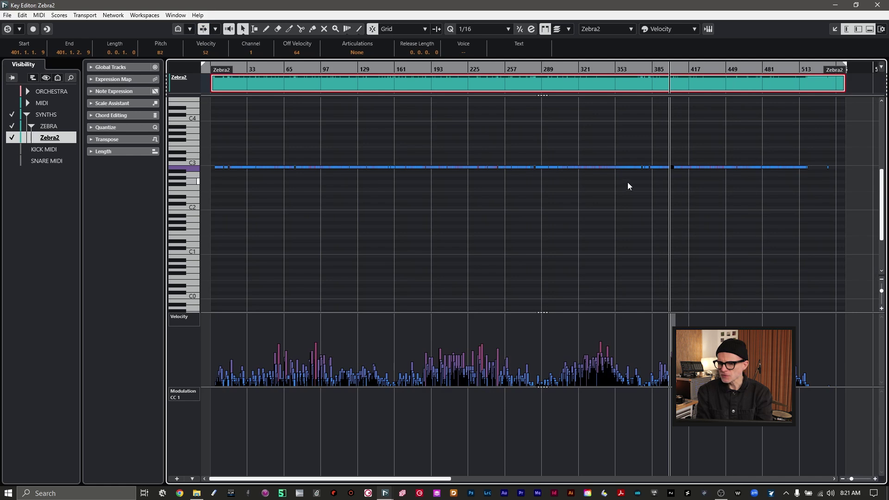
{"action": "left_click_drag", "start_coordinate": [844, 193], "coordinate": [213, 131]}
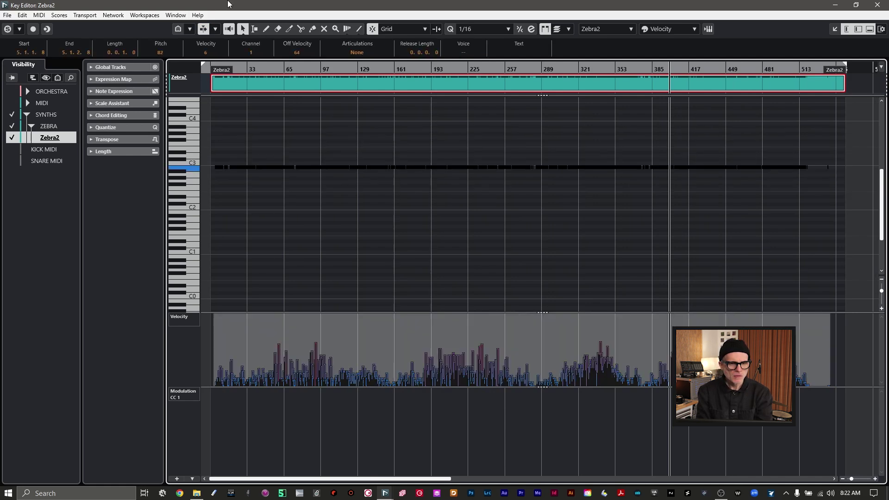
{"action": "left_click", "coordinate": [165, 53]}
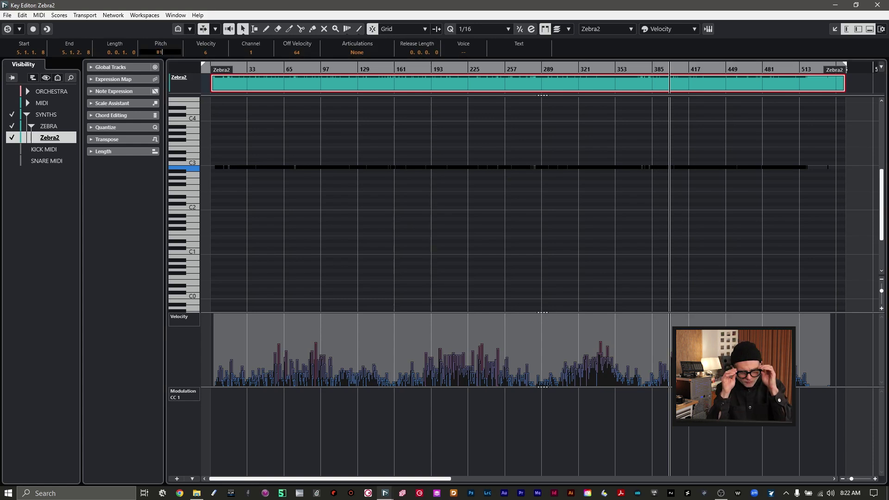
{"action": "key", "text": "Return"}
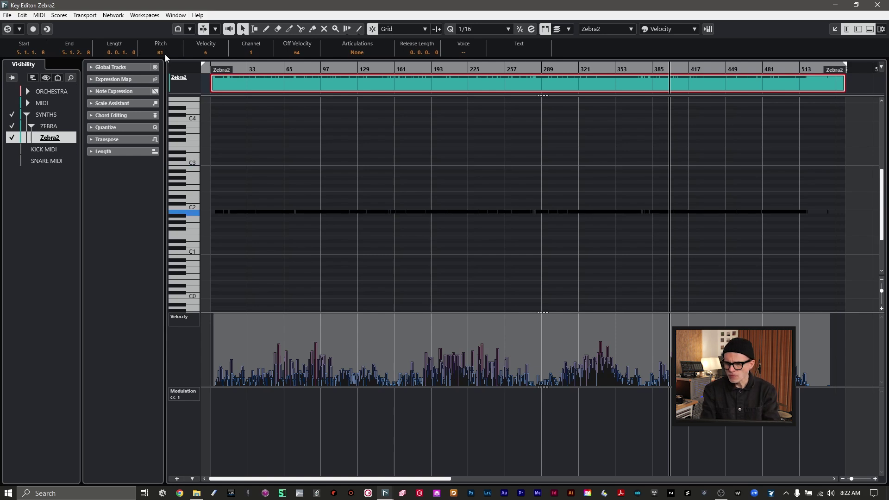
- Close the Key Editor and play the Zebra2 part from bar 400 in the project
{"action": "key", "text": "ctrl+e"}
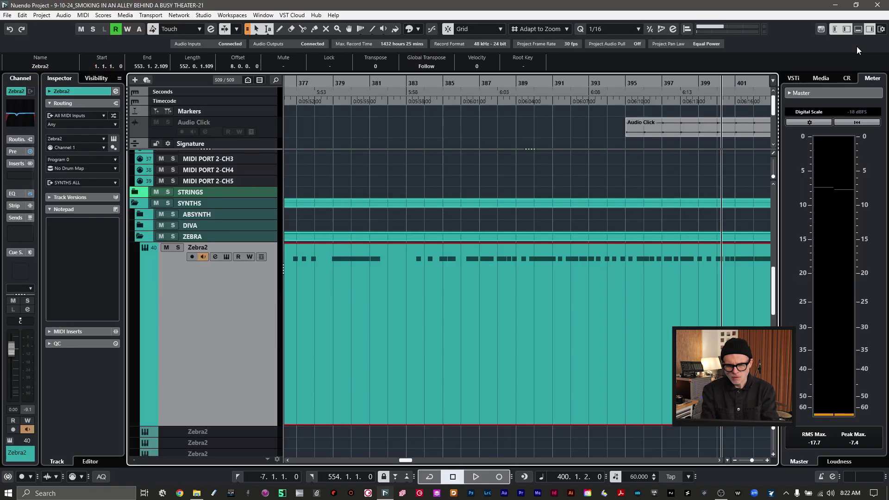
{"action": "key", "text": "space"}
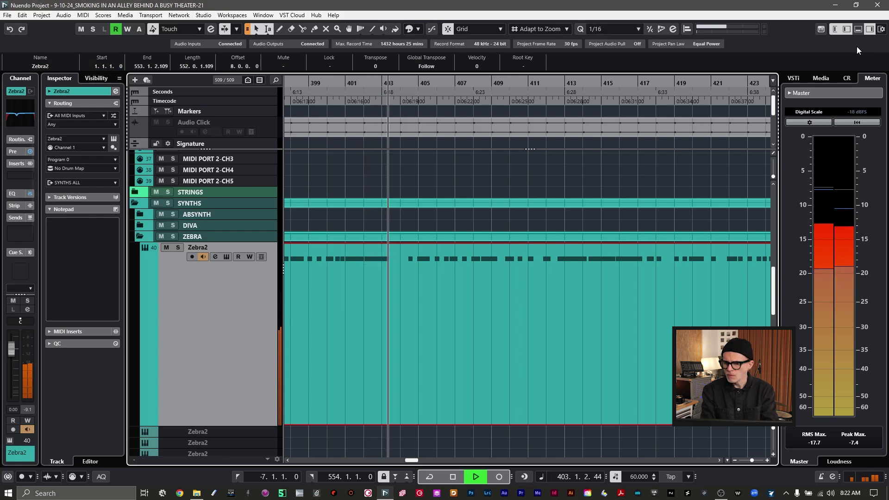
{"action": "key", "text": "space"}
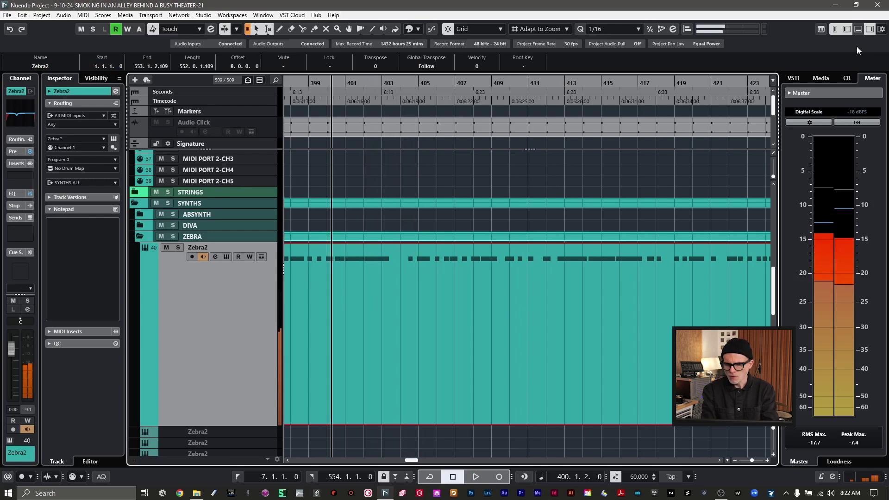